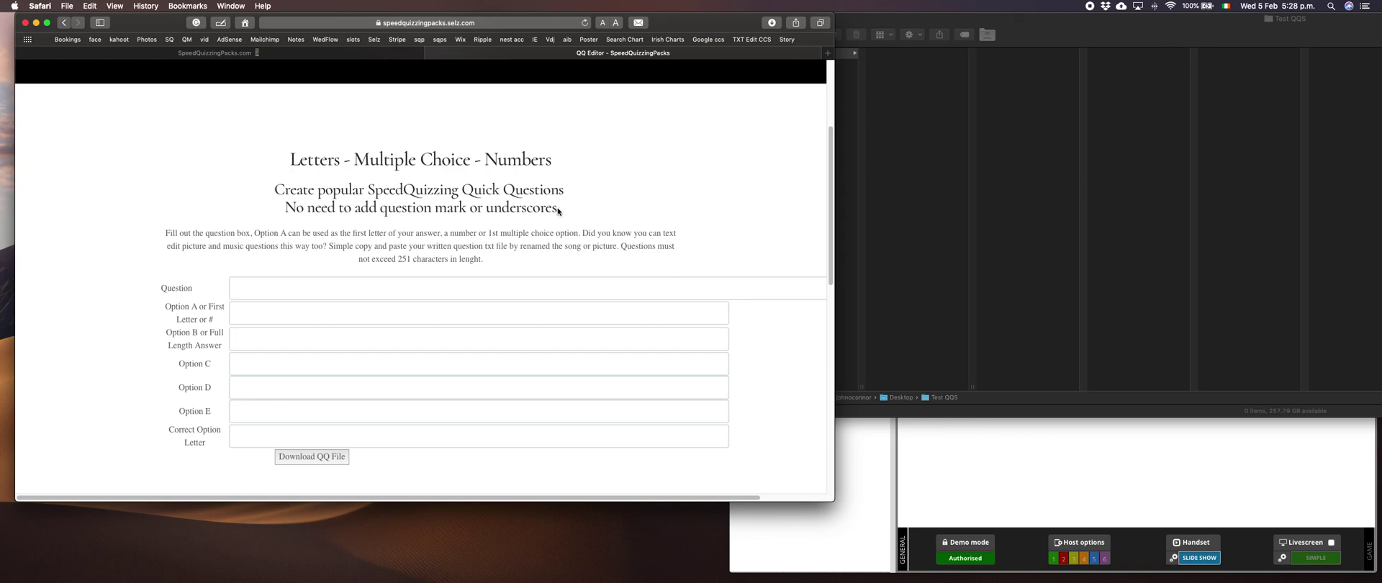
Enter the letters question 'What is my name' with answer J and the person's full name.
{"action": "scroll", "coordinate": [475, 360], "scroll_direction": "down", "scroll_amount": 3}
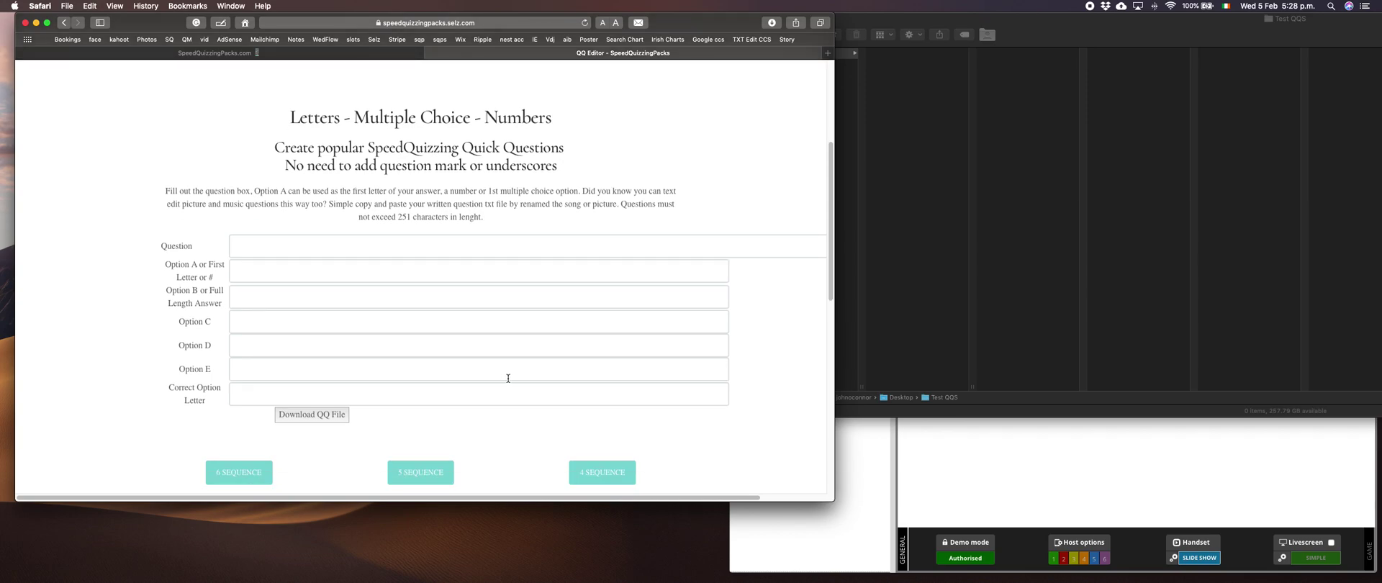
{"action": "scroll", "coordinate": [508, 378], "scroll_direction": "up", "scroll_amount": 3}
{"action": "scroll", "coordinate": [525, 366], "scroll_direction": "down", "scroll_amount": 4}
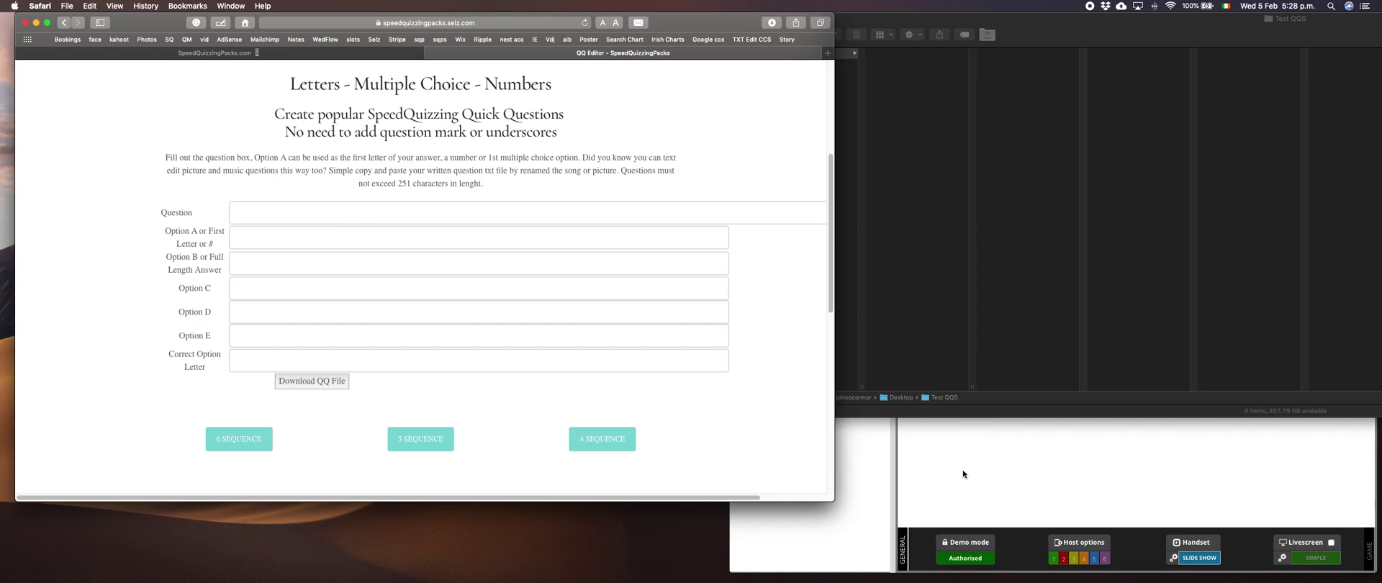
{"action": "left_click", "coordinate": [387, 213]}
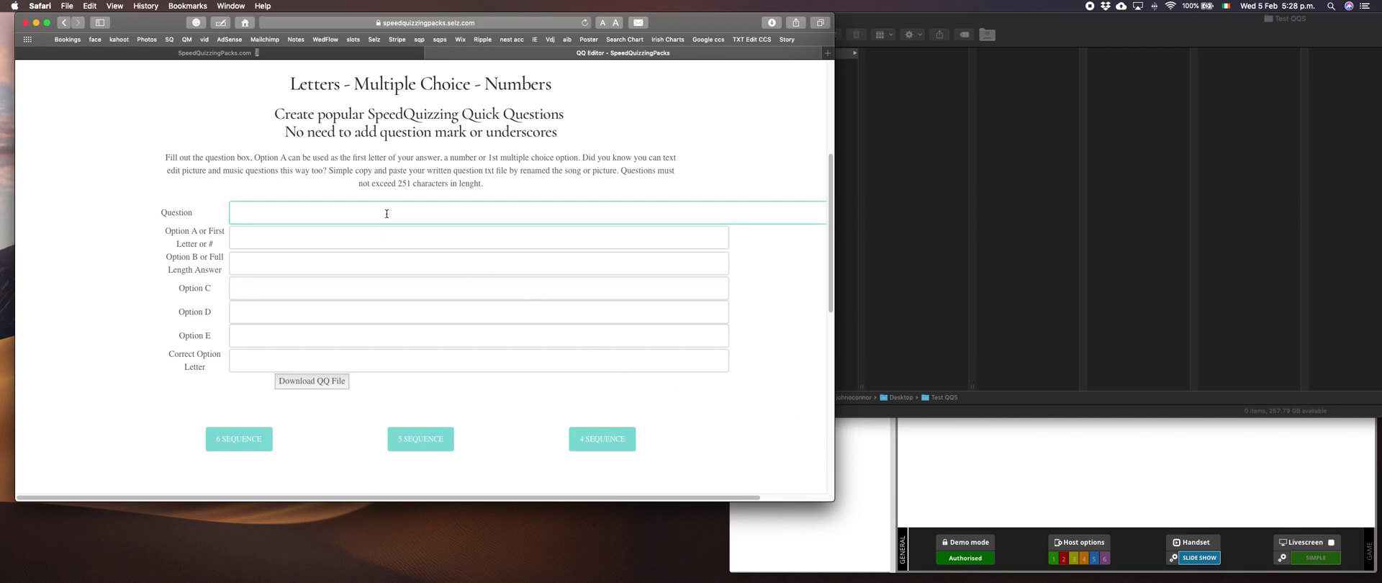
{"action": "type", "text": "What is my name"}
{"action": "key", "text": "Tab"}
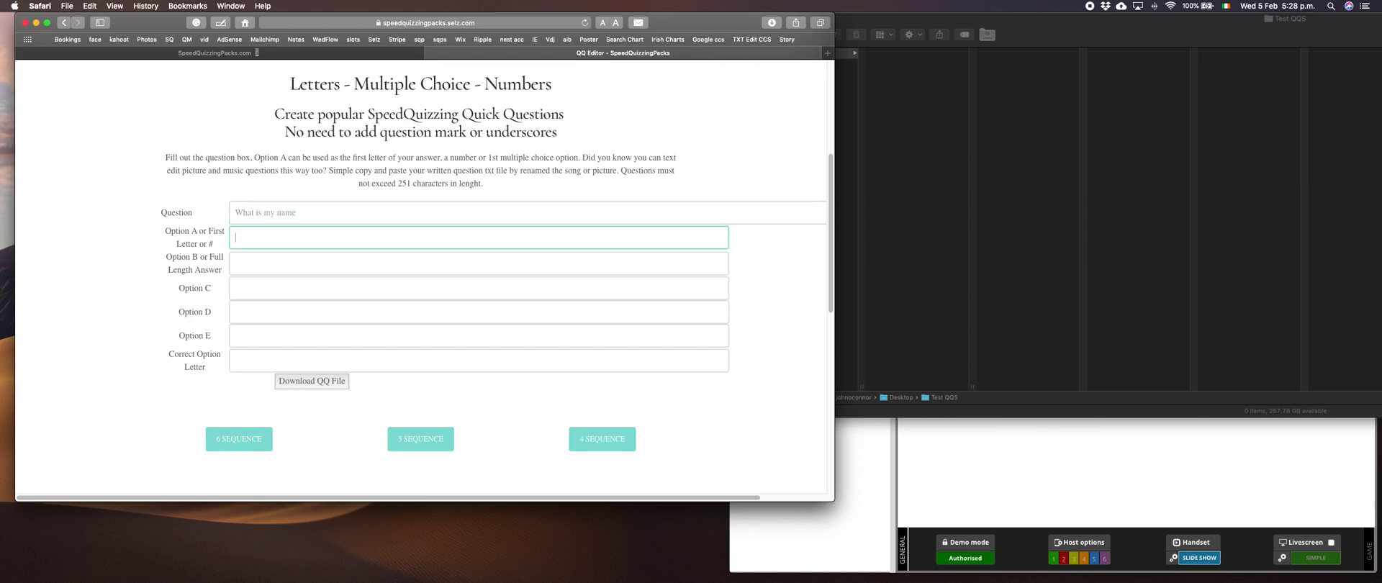
{"action": "key", "text": "Tab"}
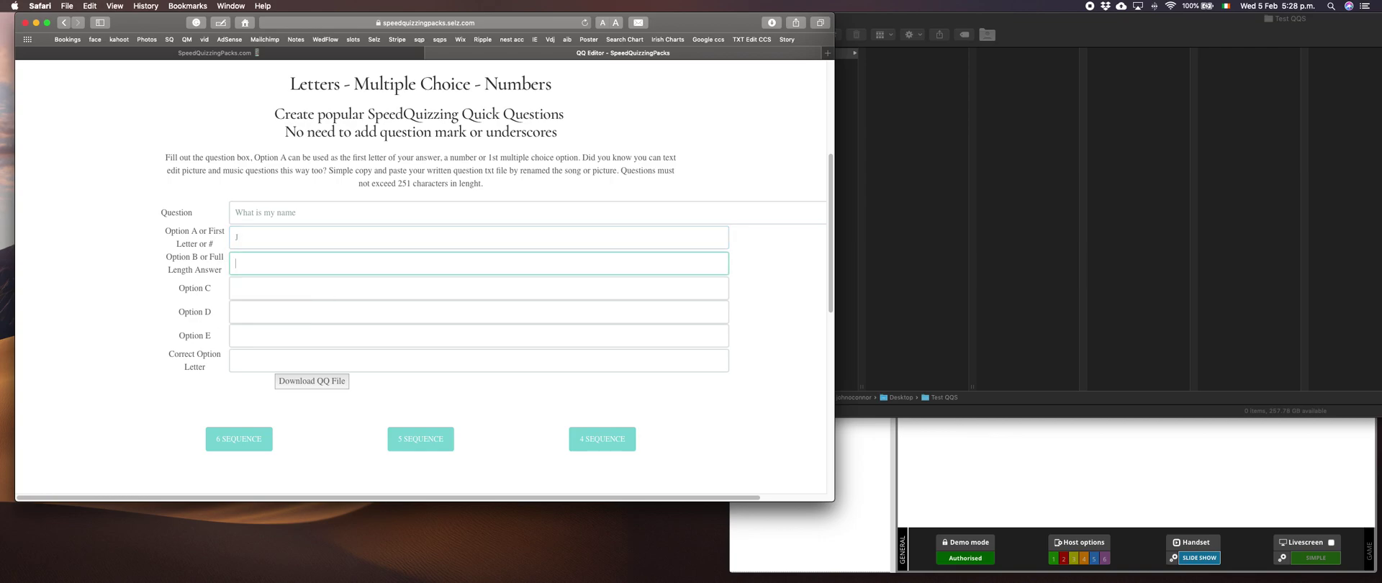
{"action": "type", "text": "John O Connor"}
Download the QQ file, choosing the Test QQS folder on the Desktop.
{"action": "key", "text": "Tab"}
{"action": "key", "text": "Tab"}
{"action": "key", "text": "Tab"}
{"action": "key", "text": "Tab"}
{"action": "key", "text": "Tab"}
{"action": "key", "text": "Tab"}
{"action": "key", "text": "Return"}
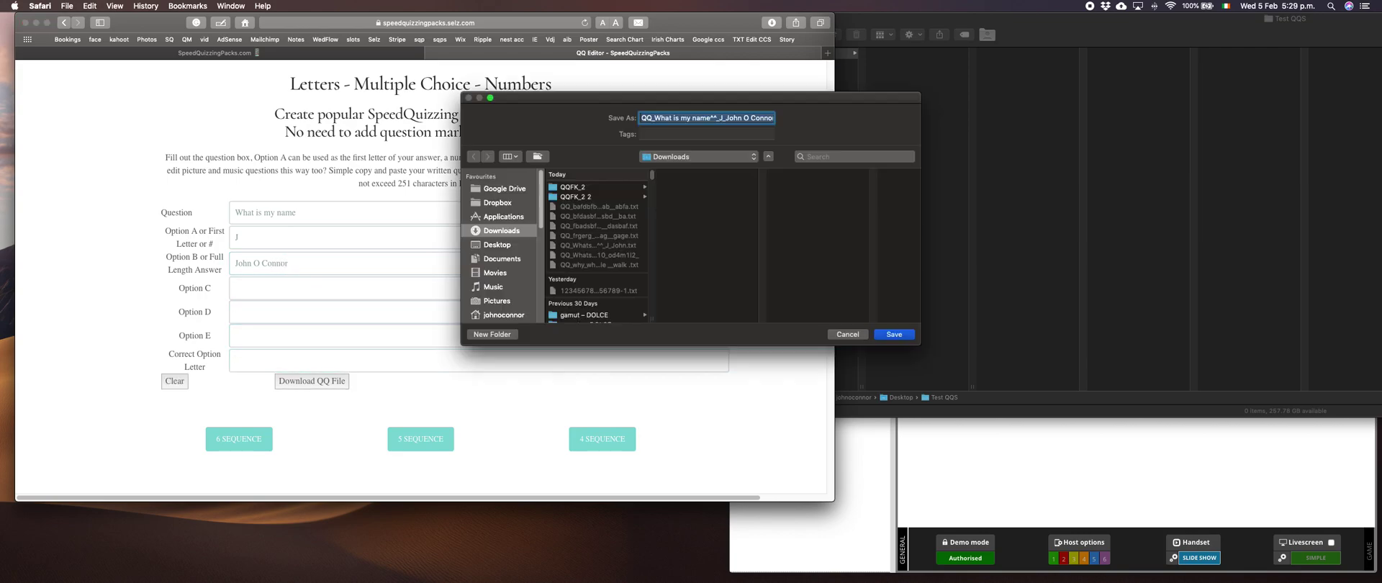
{"action": "left_click", "coordinate": [500, 246]}
{"action": "left_click", "coordinate": [574, 211]}
Save the file, then drag the letters question .txt from Test QQS onto SpeedQuizzing 4.
{"action": "left_click", "coordinate": [894, 336]}
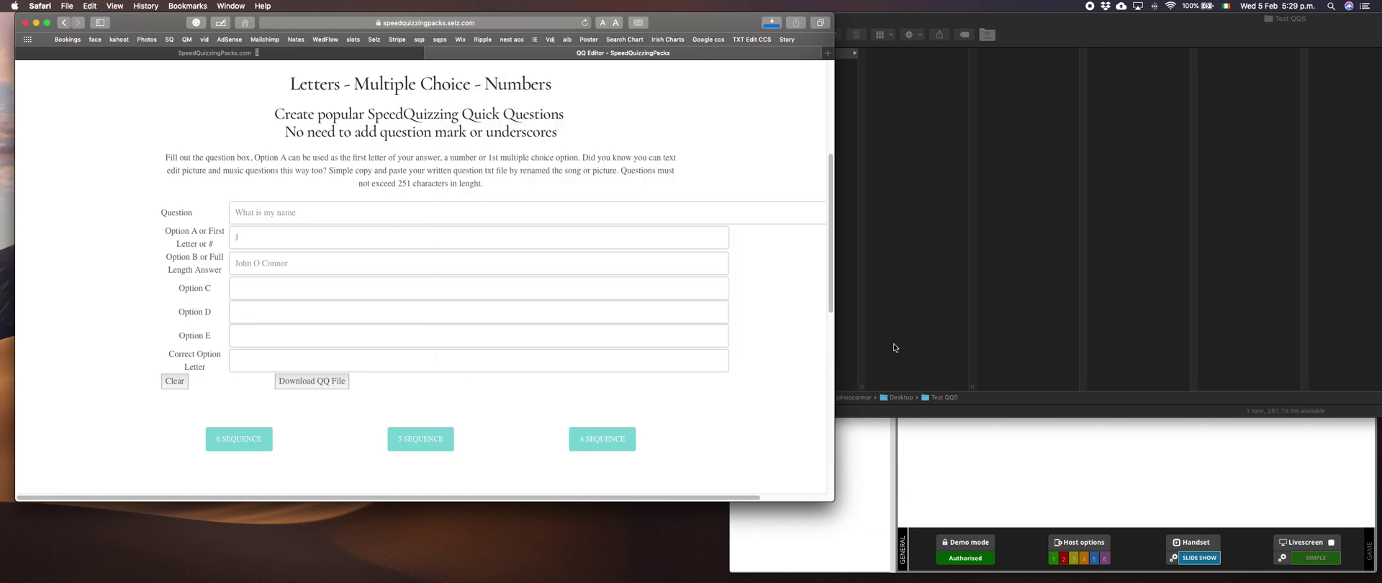
{"action": "left_click", "coordinate": [918, 65]}
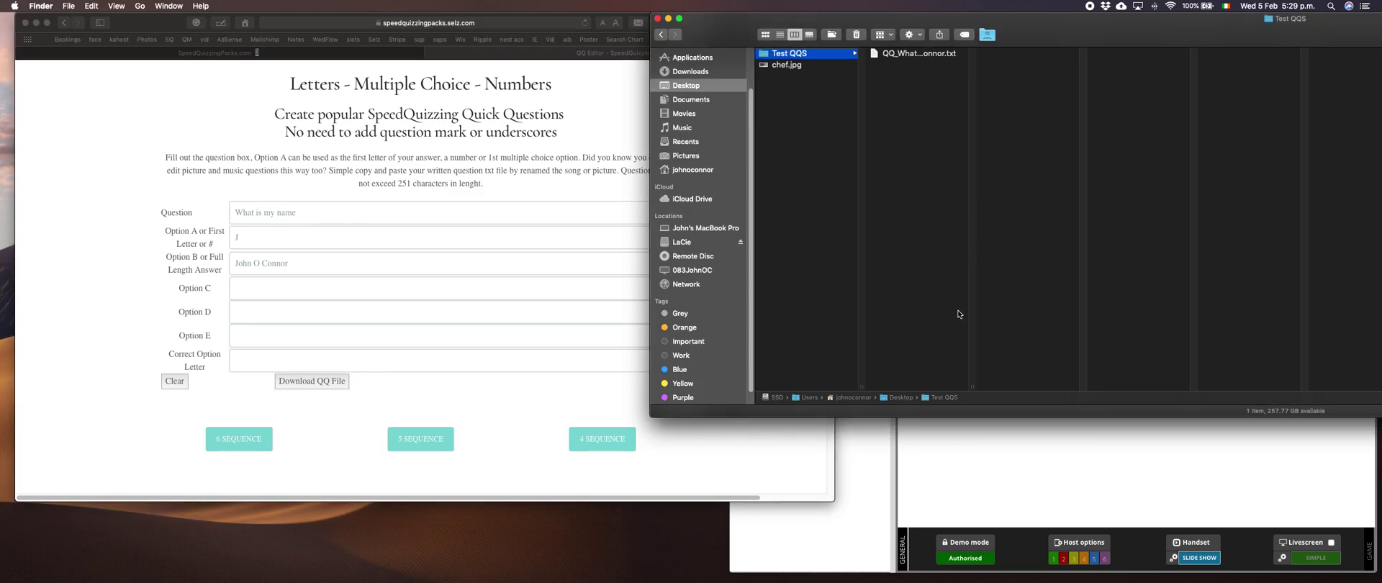
{"action": "left_click", "coordinate": [971, 382]}
{"action": "left_click_drag", "start_coordinate": [972, 386], "coordinate": [1163, 367]}
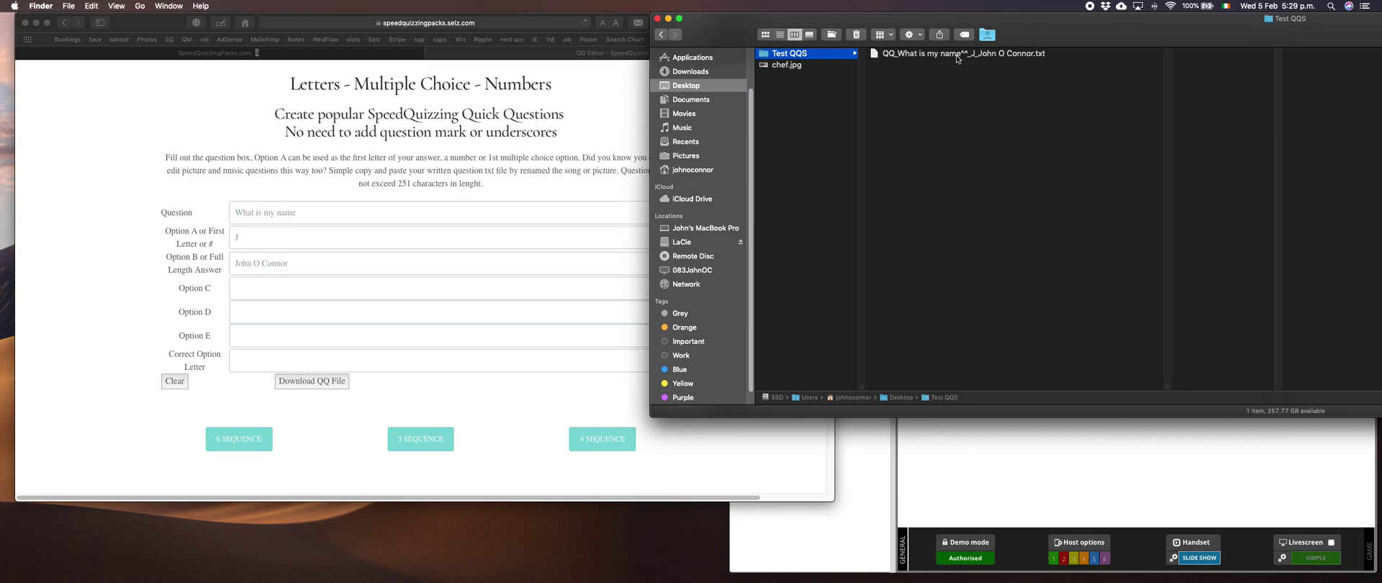
{"action": "left_click_drag", "start_coordinate": [926, 54], "coordinate": [1037, 167]}
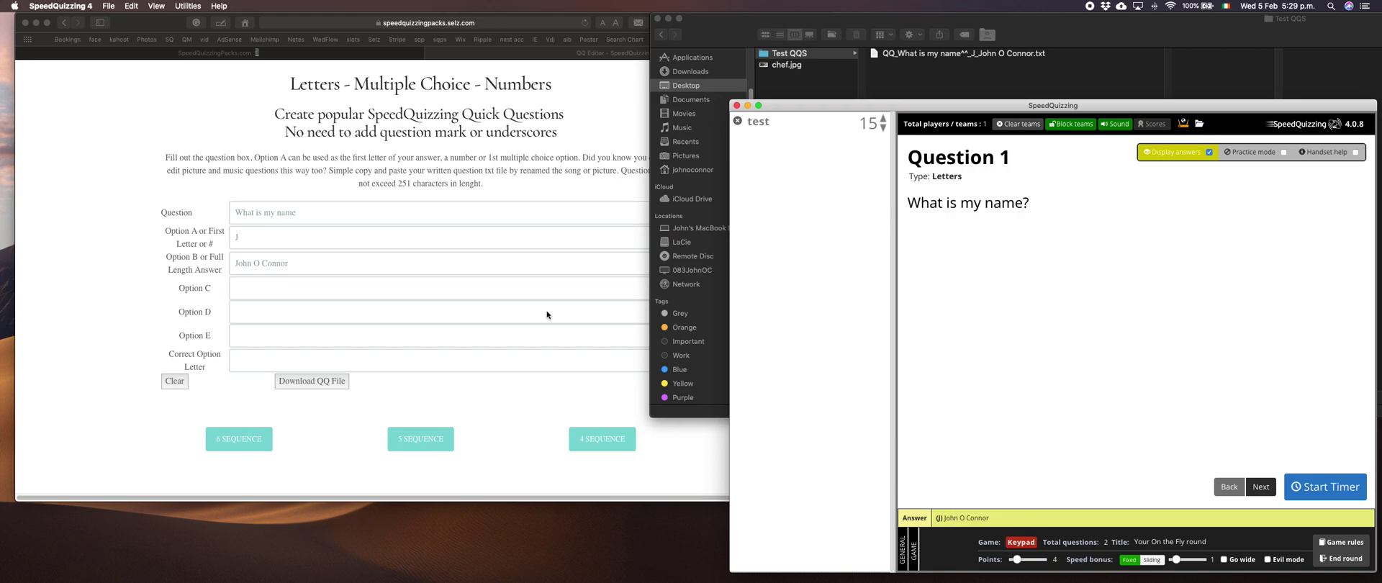
Go back to the QQ Editor in Safari and clear the form.
{"action": "left_click", "coordinate": [194, 418]}
{"action": "left_click", "coordinate": [174, 380]}
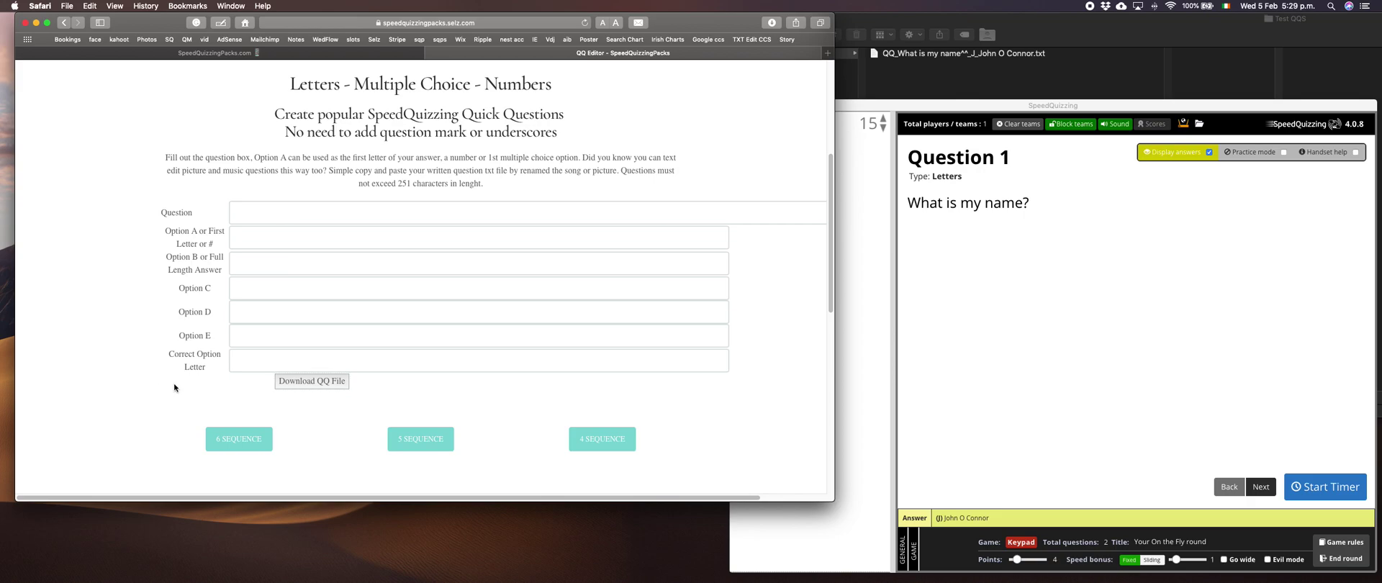
Enter the 'How old is…' numbers question with answer 40 and save it to Test QQS.
{"action": "left_click", "coordinate": [284, 214]}
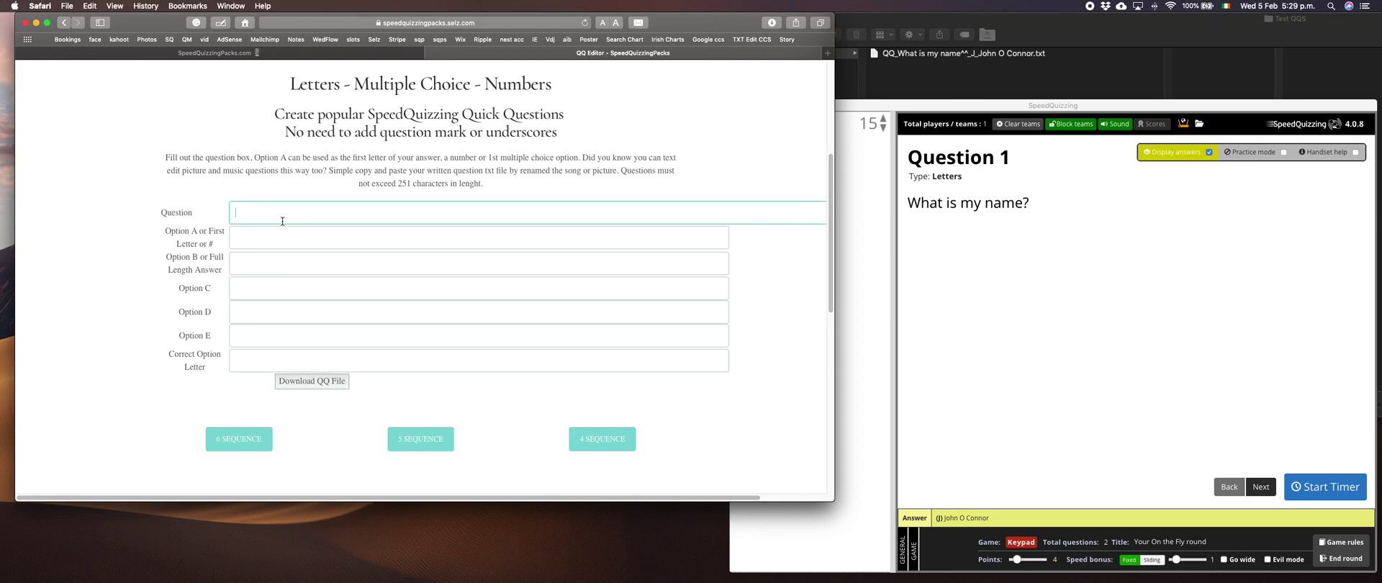
{"action": "type", "text": "How old "}
{"action": "type", "text": "is John O "}
{"action": "type", "text": "Cobn"}
{"action": "type", "text": "nor"}
{"action": "key", "text": "Tab"}
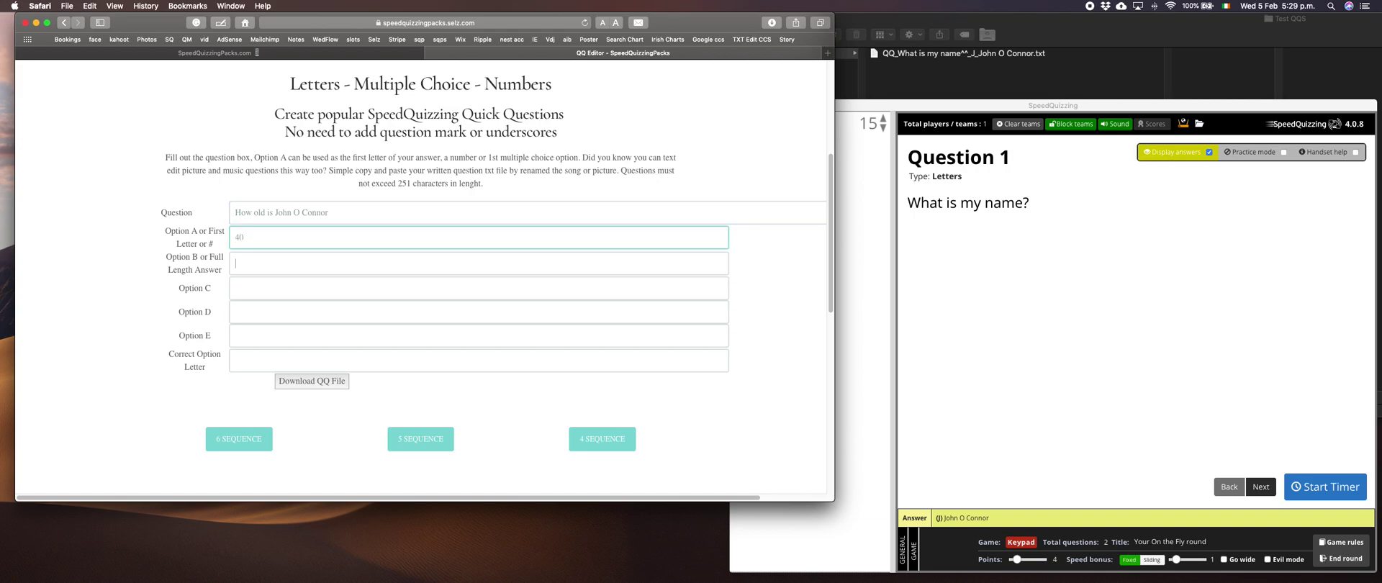
{"action": "key", "text": "Tab"}
{"action": "key", "text": "Tab"}
{"action": "key", "text": "Tab"}
{"action": "key", "text": "Tab"}
{"action": "key", "text": "Tab"}
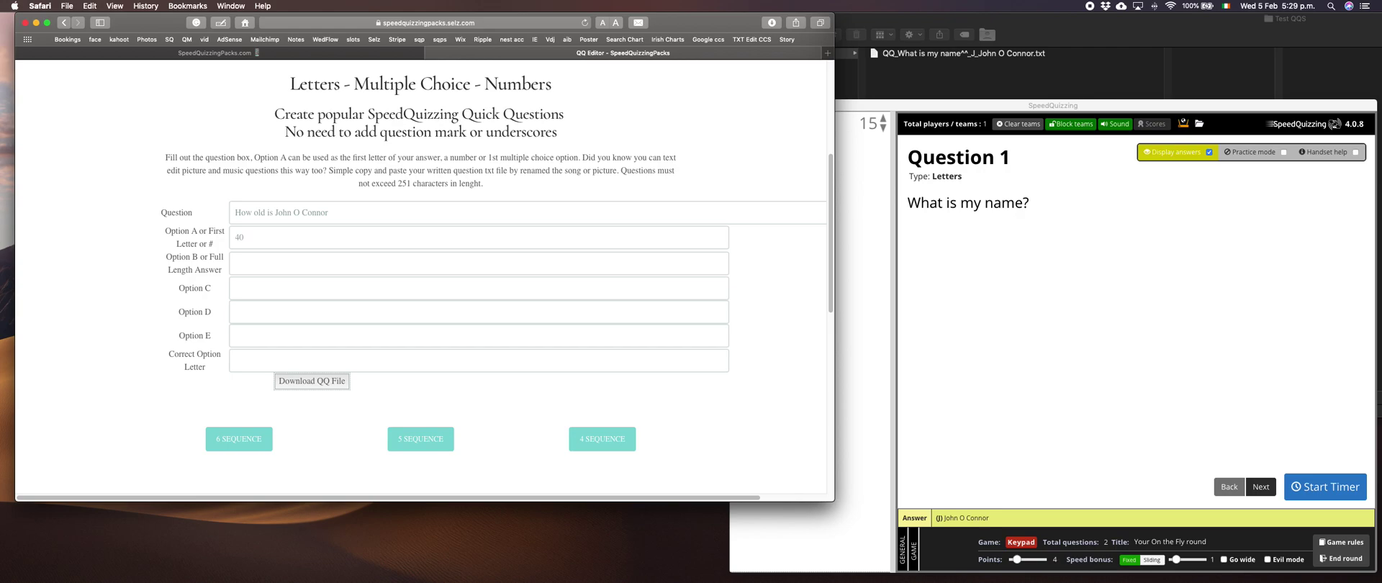
{"action": "key", "text": "space"}
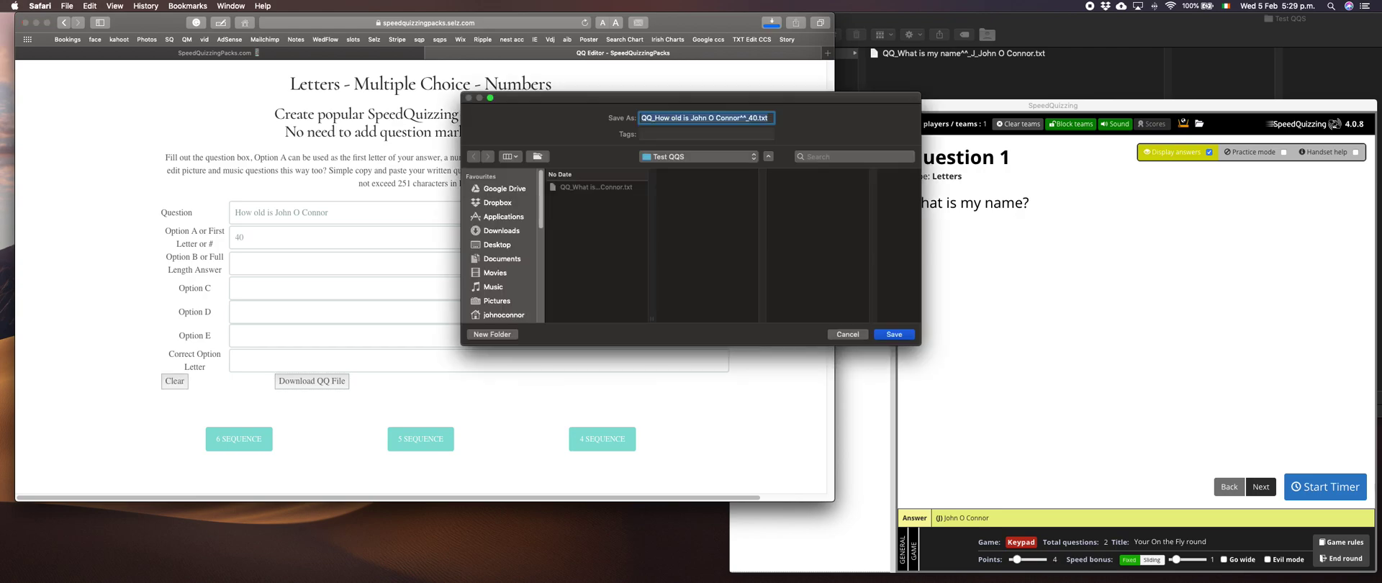
{"action": "key", "text": "Return"}
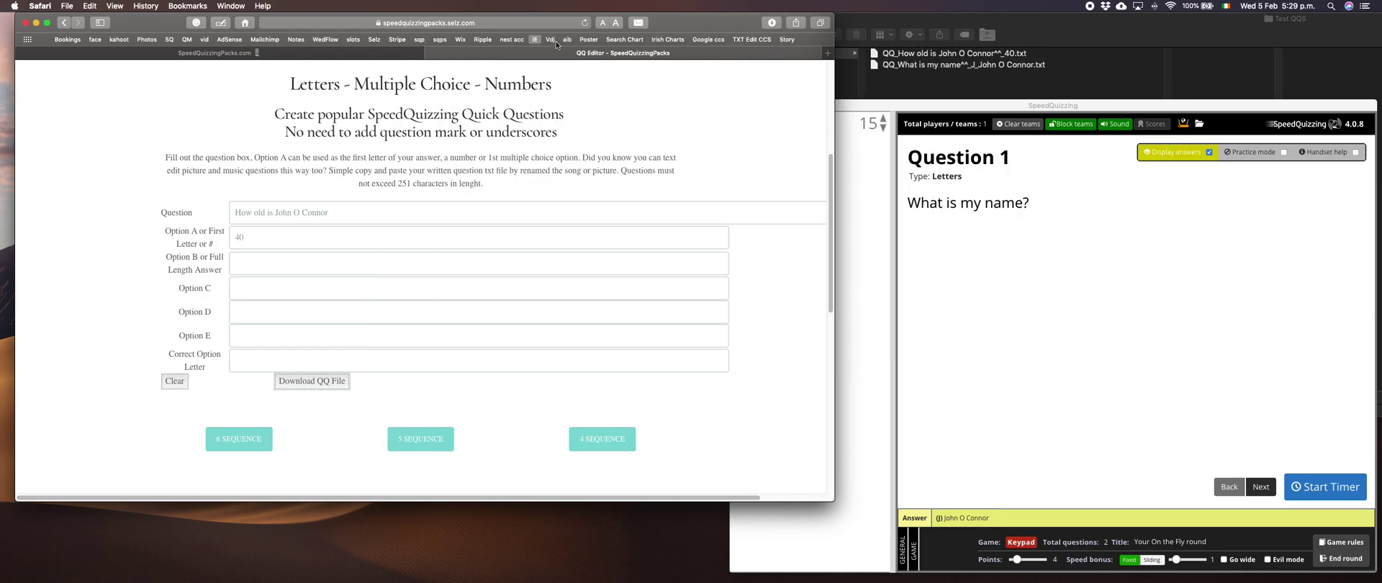
Load the age question into SpeedQuizzing, then enter '40 Years Old' as the extra info.
{"action": "left_click_drag", "start_coordinate": [922, 54], "coordinate": [987, 272]}
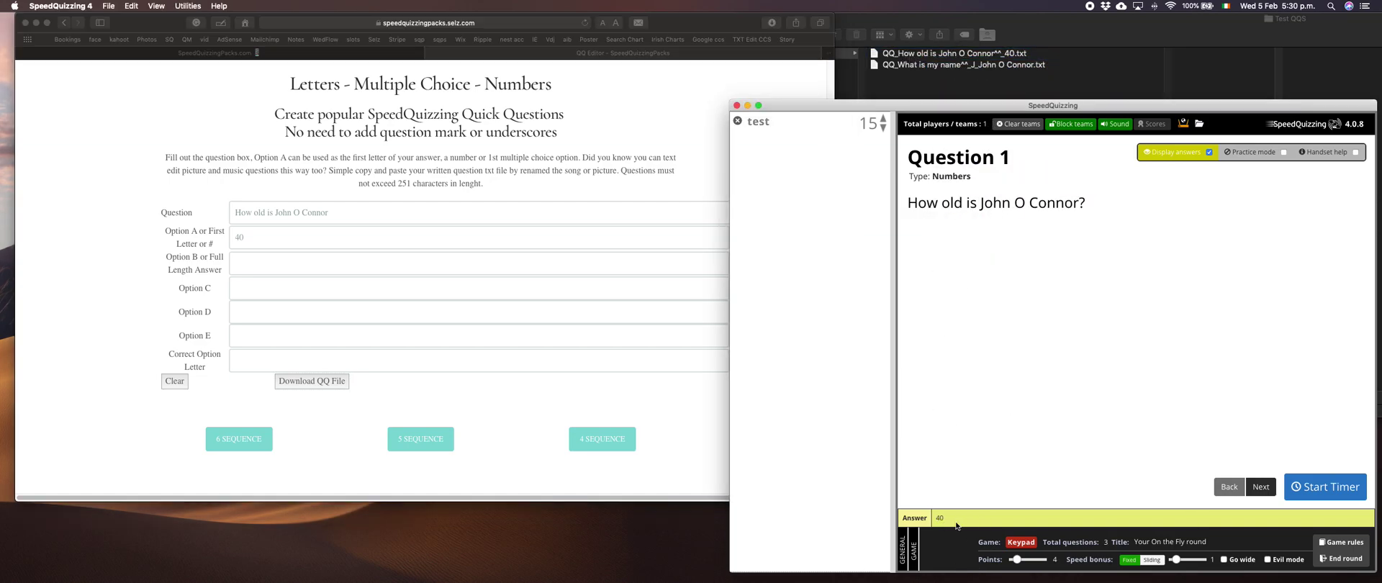
{"action": "left_click", "coordinate": [306, 265]}
{"action": "left_click", "coordinate": [310, 267]}
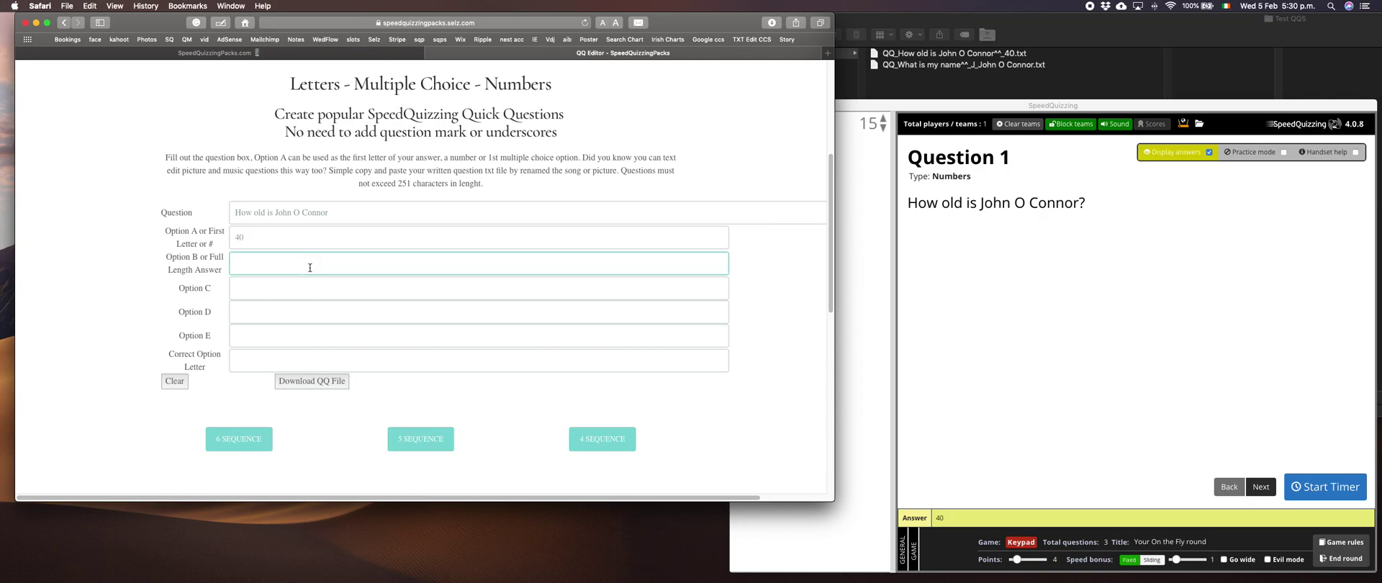
{"action": "type", "text": "40 Years Ol"}
Save the updated age question file to Test QQS and load it into SpeedQuizzing.
{"action": "key", "text": "Tab"}
{"action": "key", "text": "Tab"}
{"action": "key", "text": "Tab"}
{"action": "key", "text": "Tab"}
{"action": "key", "text": "Tab"}
{"action": "key", "text": "Tab"}
{"action": "key", "text": "Return"}
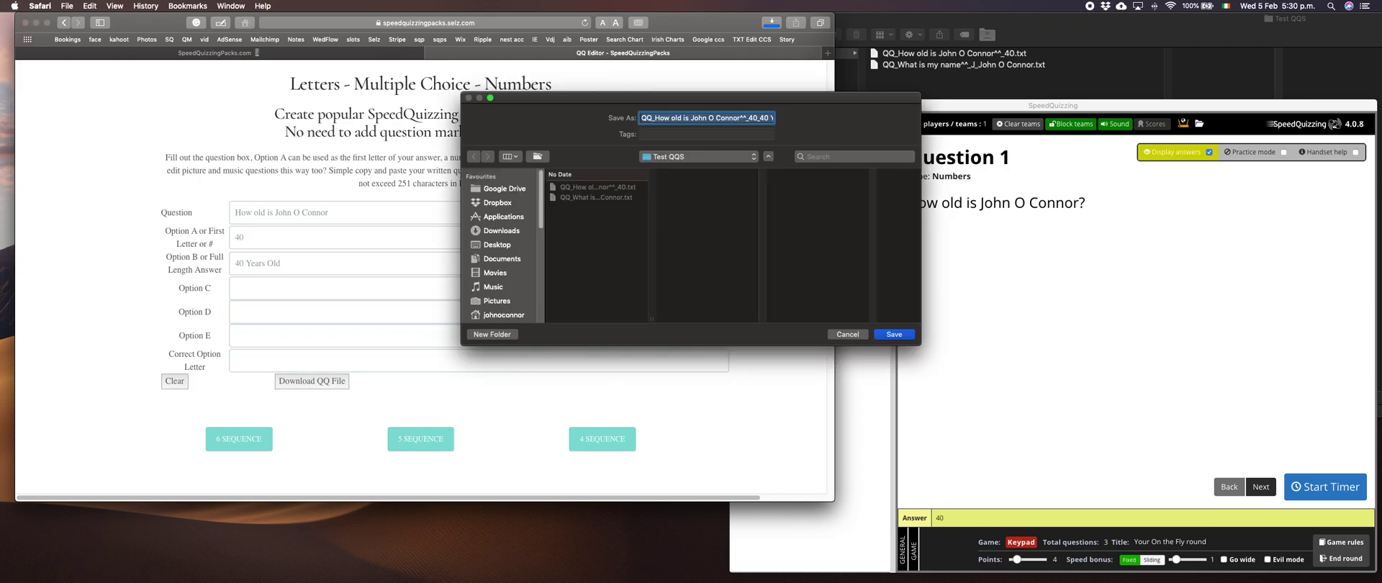
{"action": "key", "text": "Return"}
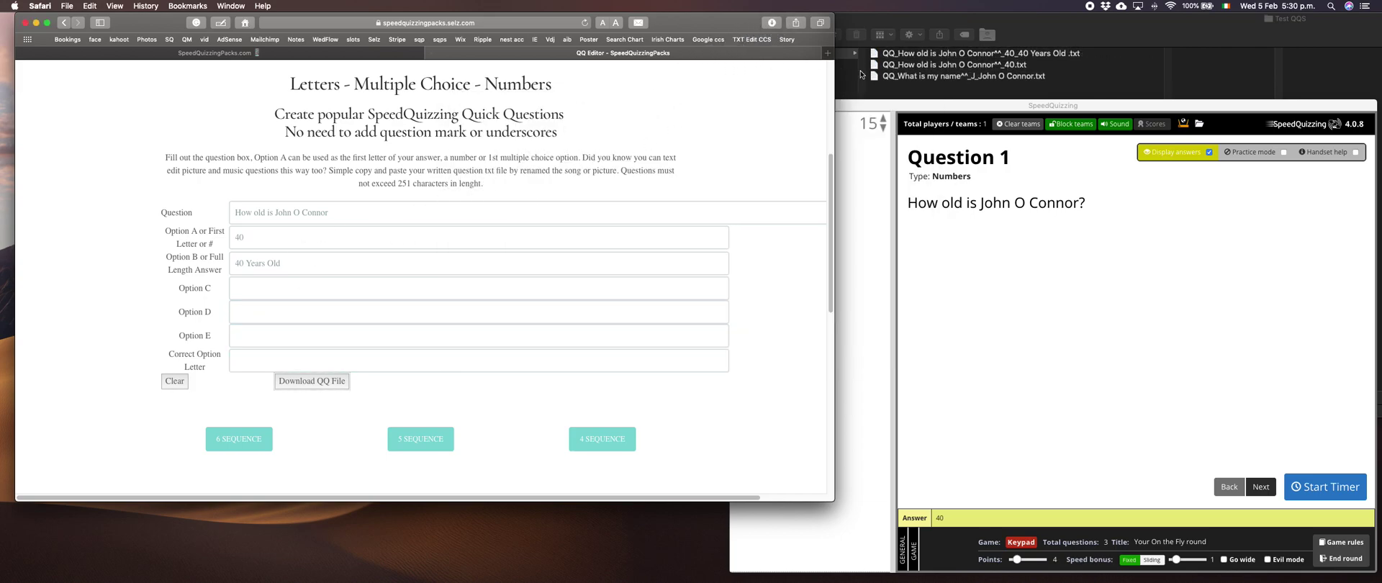
{"action": "left_click_drag", "start_coordinate": [935, 53], "coordinate": [993, 238]}
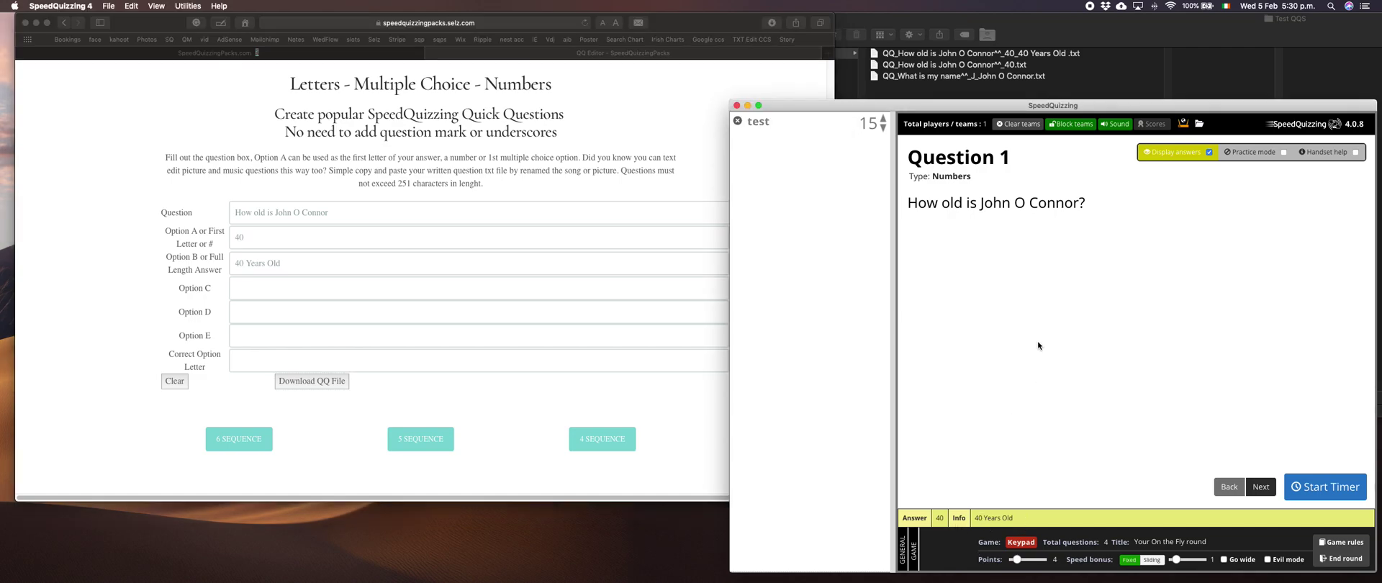
Clear the form and enter the question 'What is my name'.
{"action": "left_click", "coordinate": [201, 387]}
{"action": "left_click", "coordinate": [175, 381]}
{"action": "left_click", "coordinate": [275, 214]}
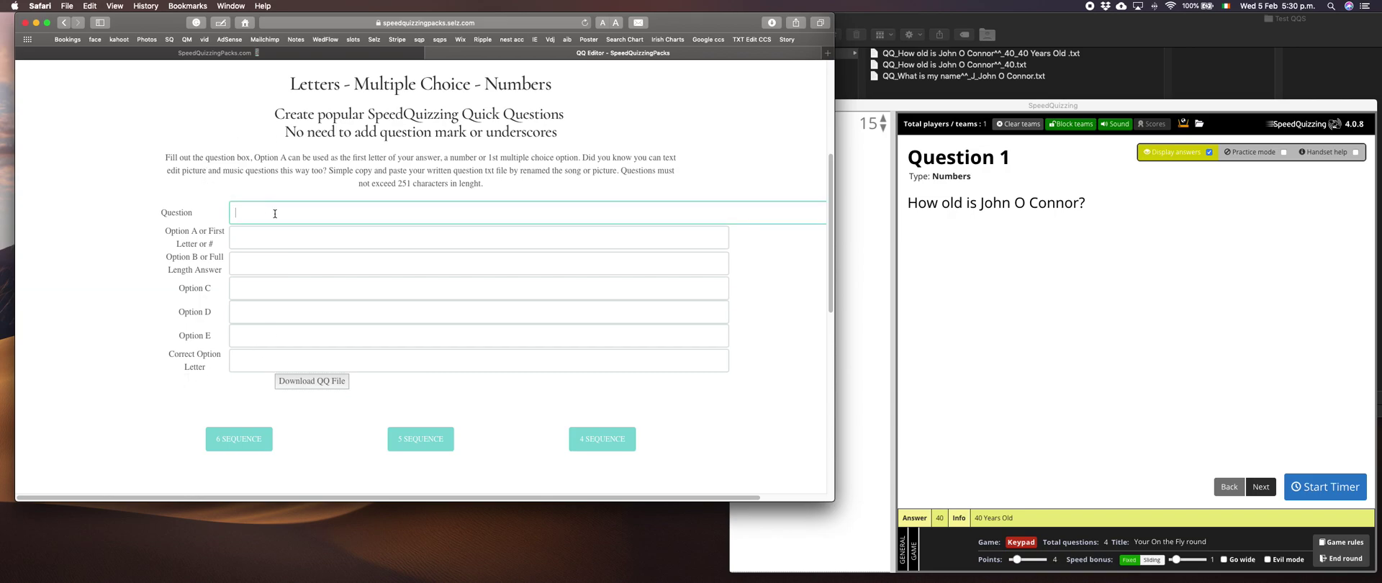
{"action": "type", "text": "What is my name"}
Fill options Barry, James, John, Paul, Liam, set correct answer C, and save the file.
{"action": "key", "text": "Tab"}
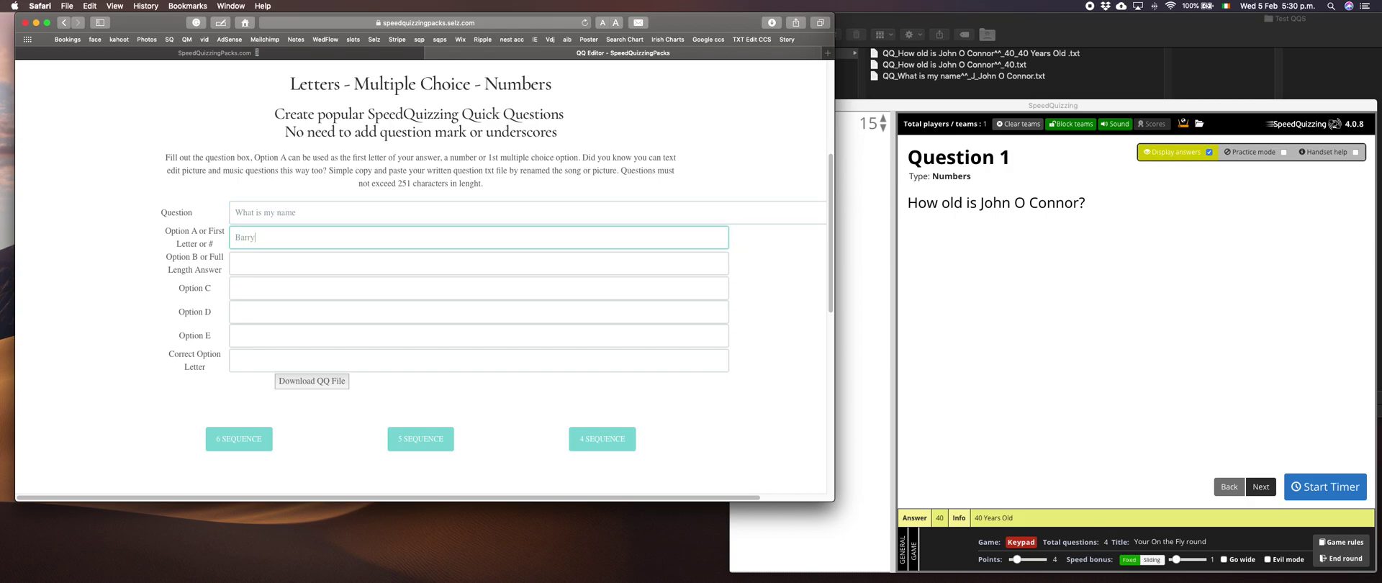
{"action": "key", "text": "Tab"}
{"action": "type", "text": "Jam"}
{"action": "key", "text": "Tab"}
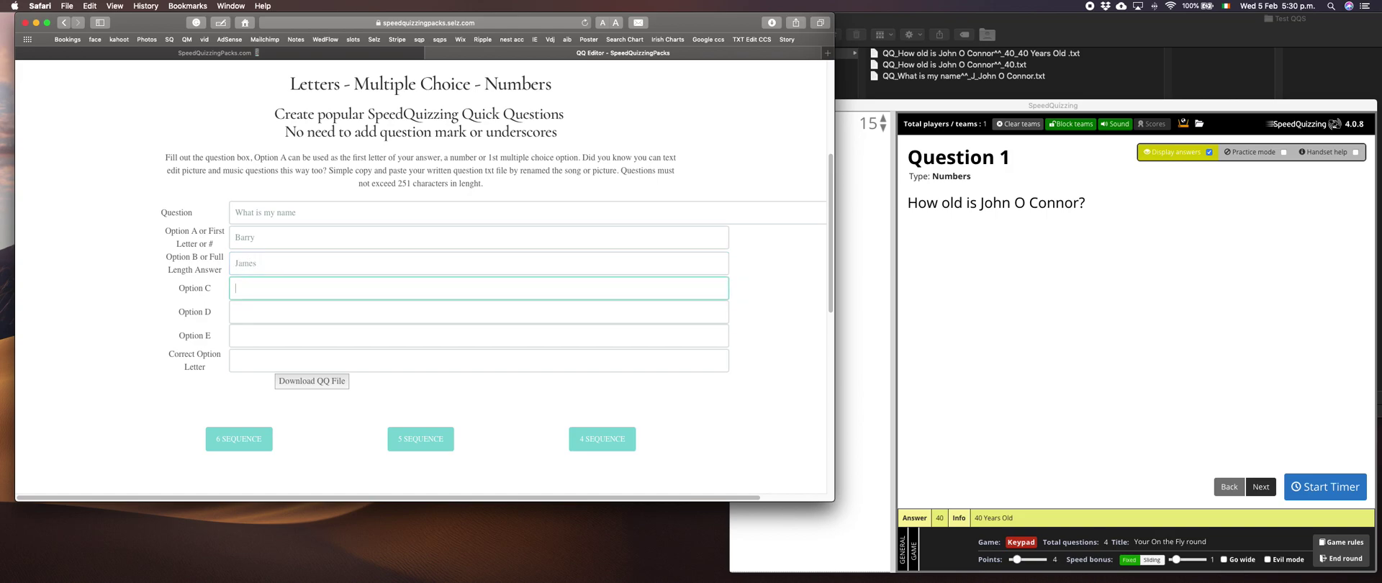
{"action": "type", "text": "John"}
{"action": "key", "text": "Tab"}
{"action": "type", "text": "Paul"}
{"action": "key", "text": "Tab"}
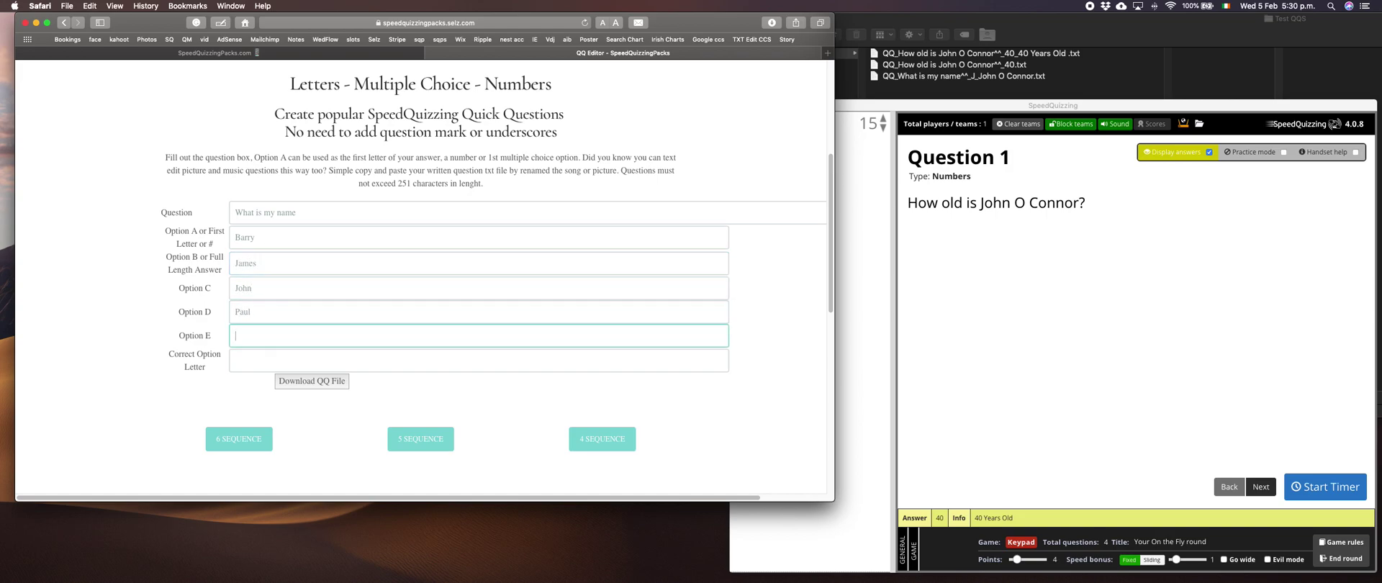
{"action": "type", "text": "Liam"}
{"action": "key", "text": "Tab"}
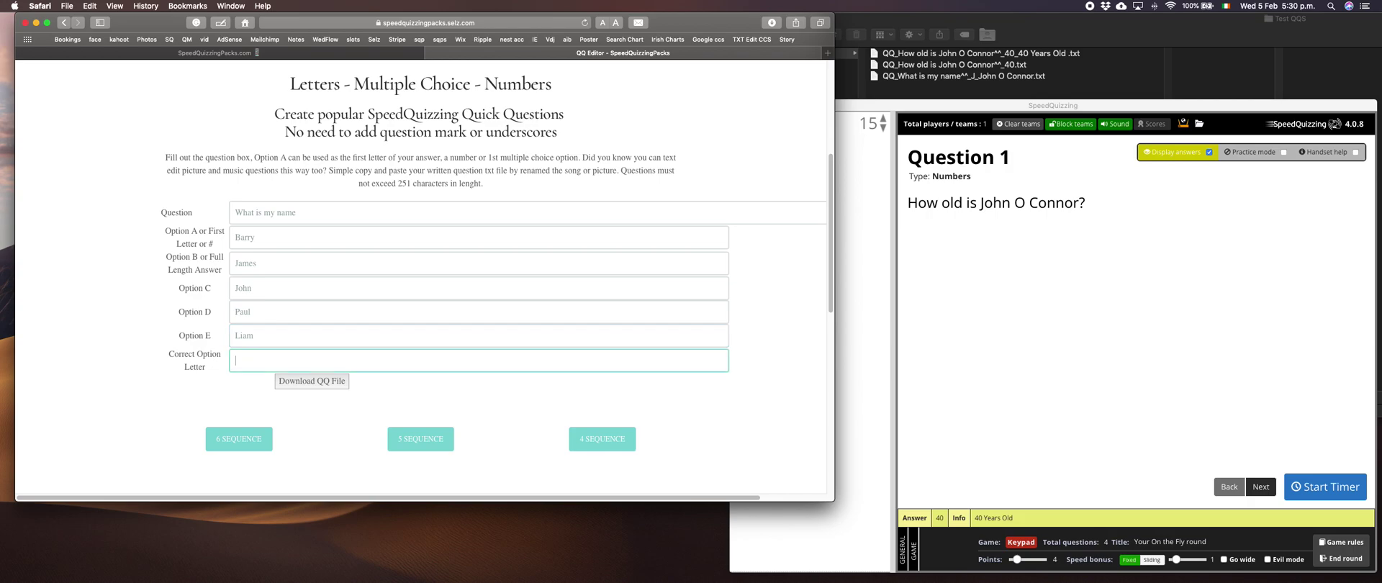
{"action": "type", "text": "C"}
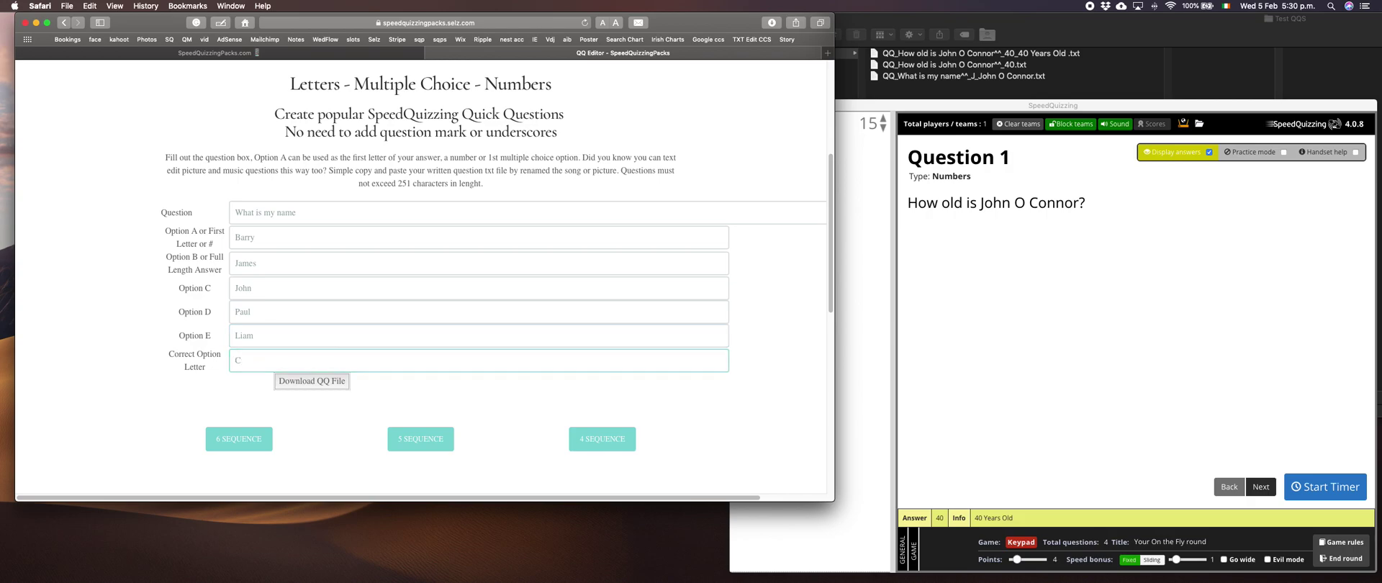
{"action": "key", "text": "Return"}
{"action": "key", "text": "Return"}
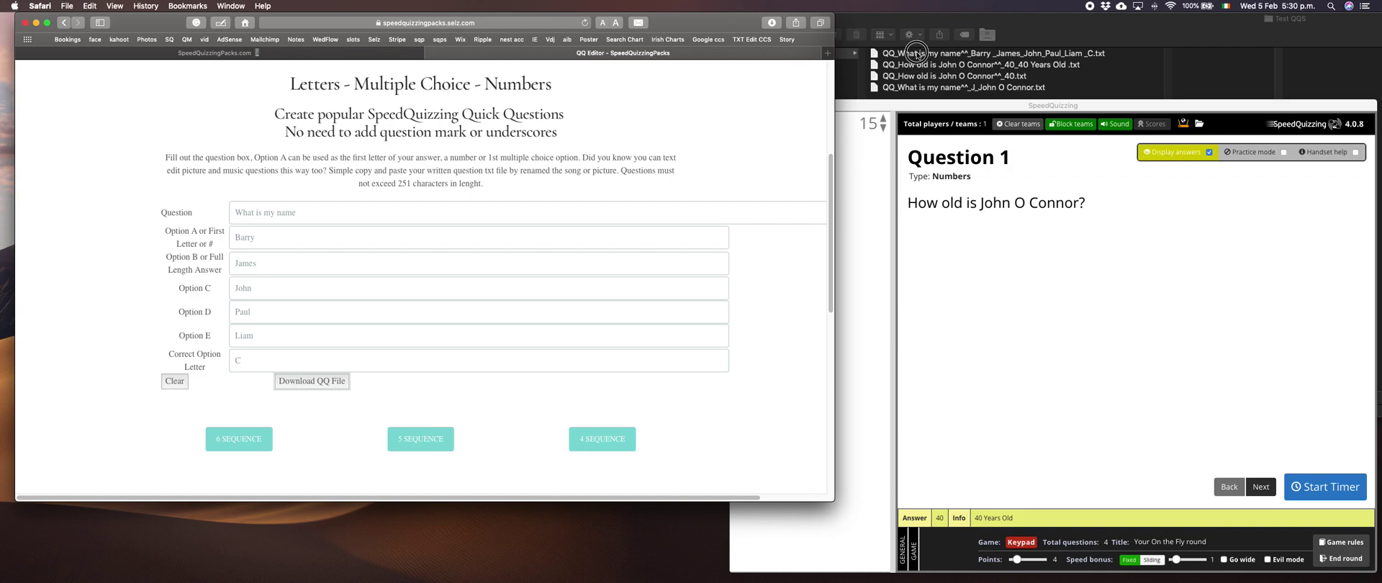
Drag the 'What is my name' multiple-choice file onto SpeedQuizzing 4, then clear the editor form.
{"action": "left_click_drag", "start_coordinate": [910, 53], "coordinate": [1000, 302]}
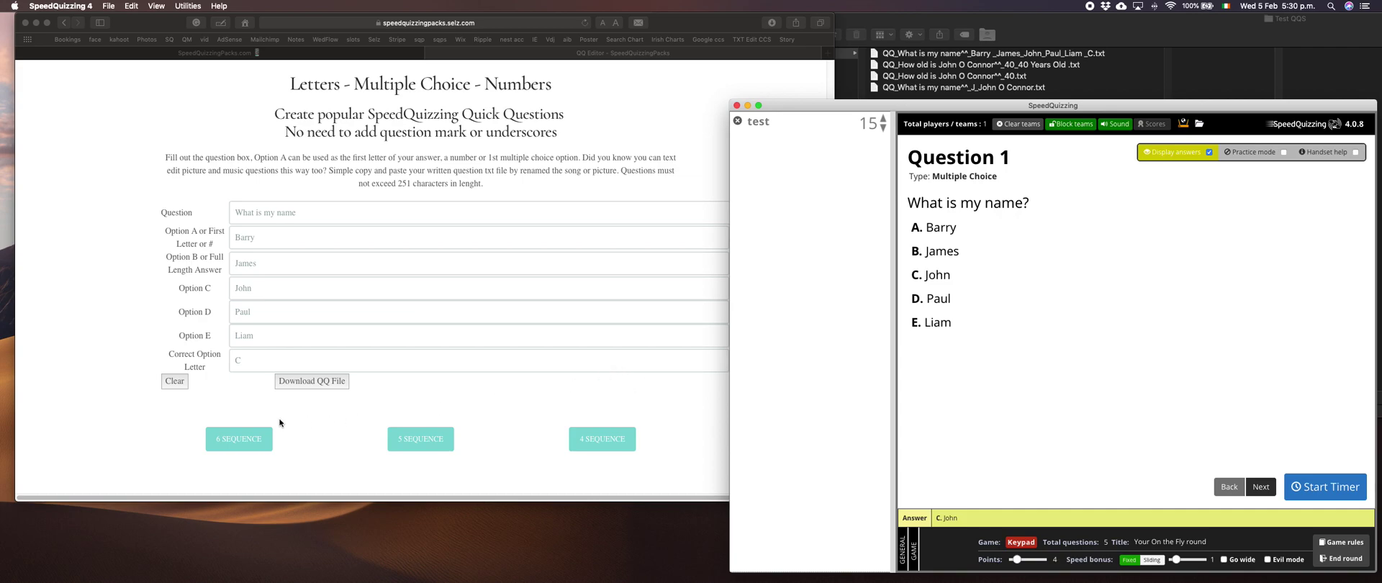
{"action": "left_click", "coordinate": [176, 382]}
{"action": "left_click", "coordinate": [176, 383]}
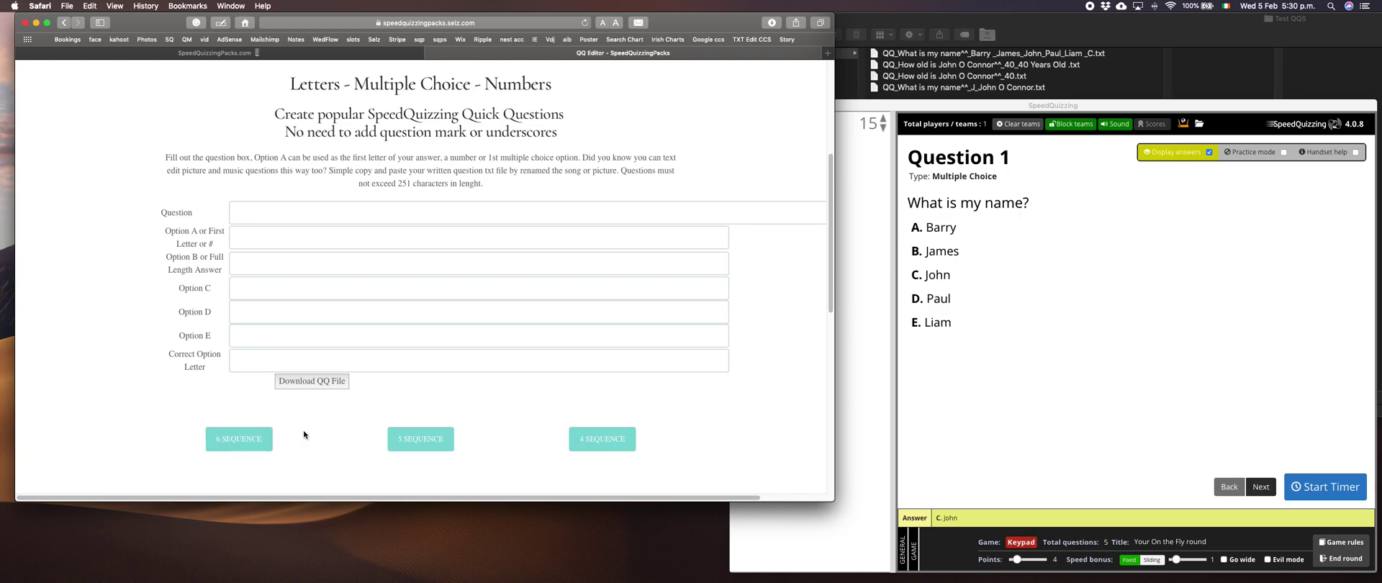
Open the 4 Sequence creator and enter 'Which of these family members was born first'.
{"action": "left_click", "coordinate": [599, 443]}
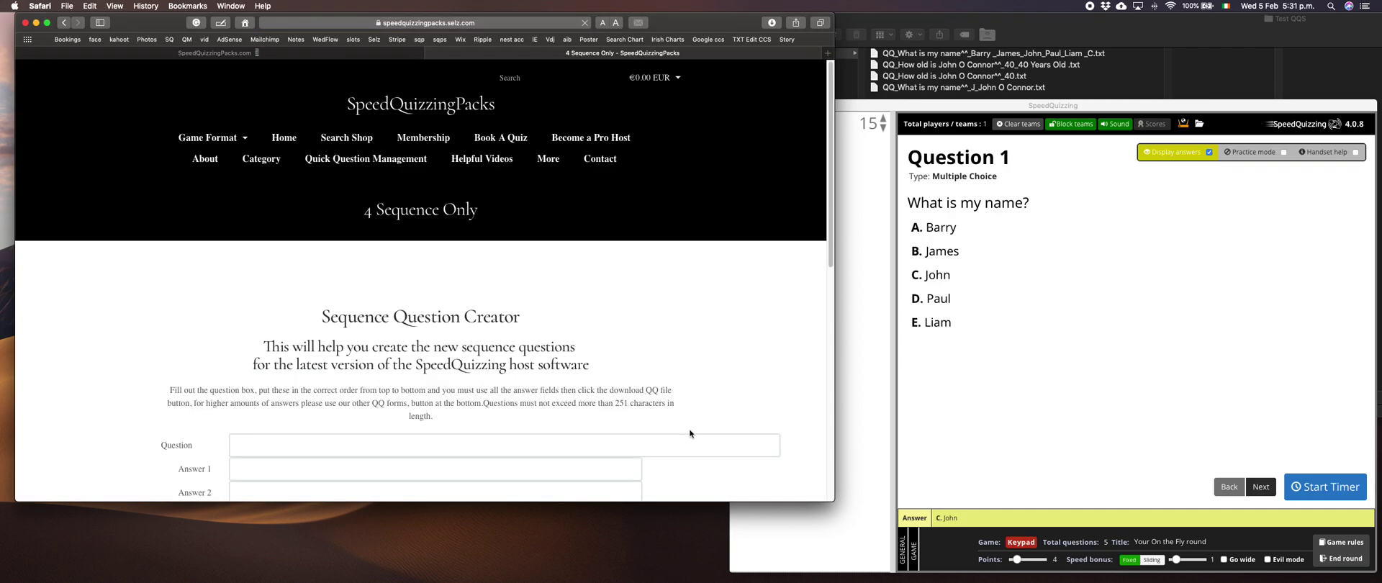
{"action": "scroll", "coordinate": [695, 446], "scroll_direction": "down", "scroll_amount": 1}
{"action": "scroll", "coordinate": [695, 450], "scroll_direction": "down", "scroll_amount": 3}
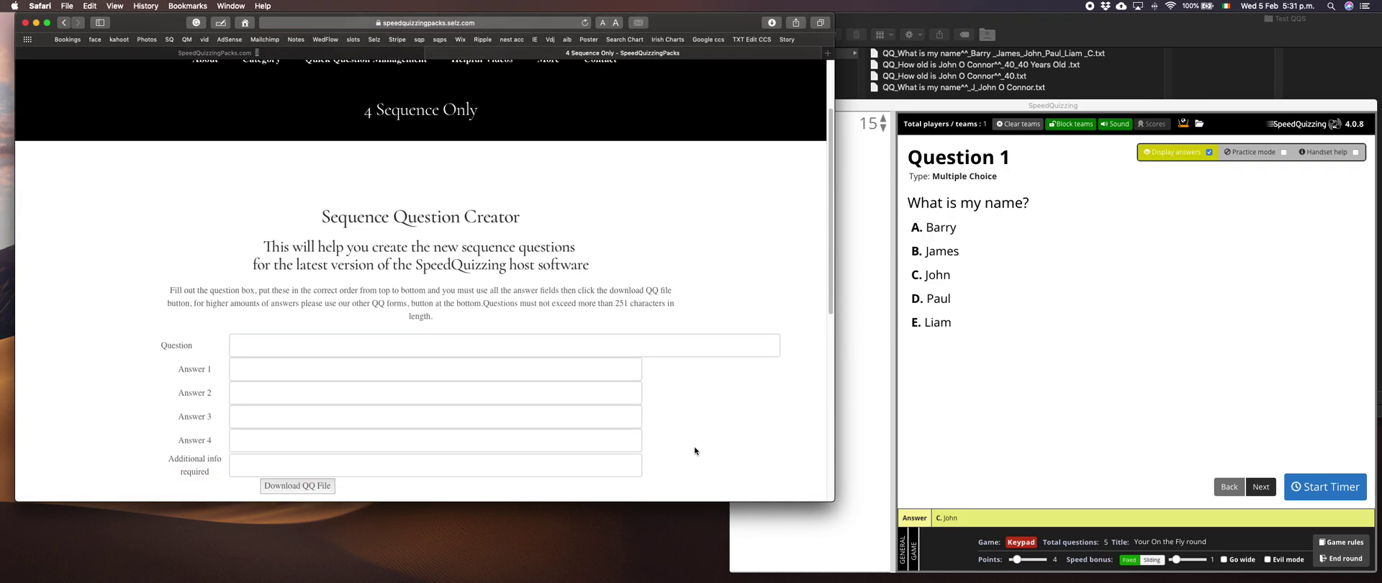
{"action": "scroll", "coordinate": [691, 443], "scroll_direction": "down", "scroll_amount": 1}
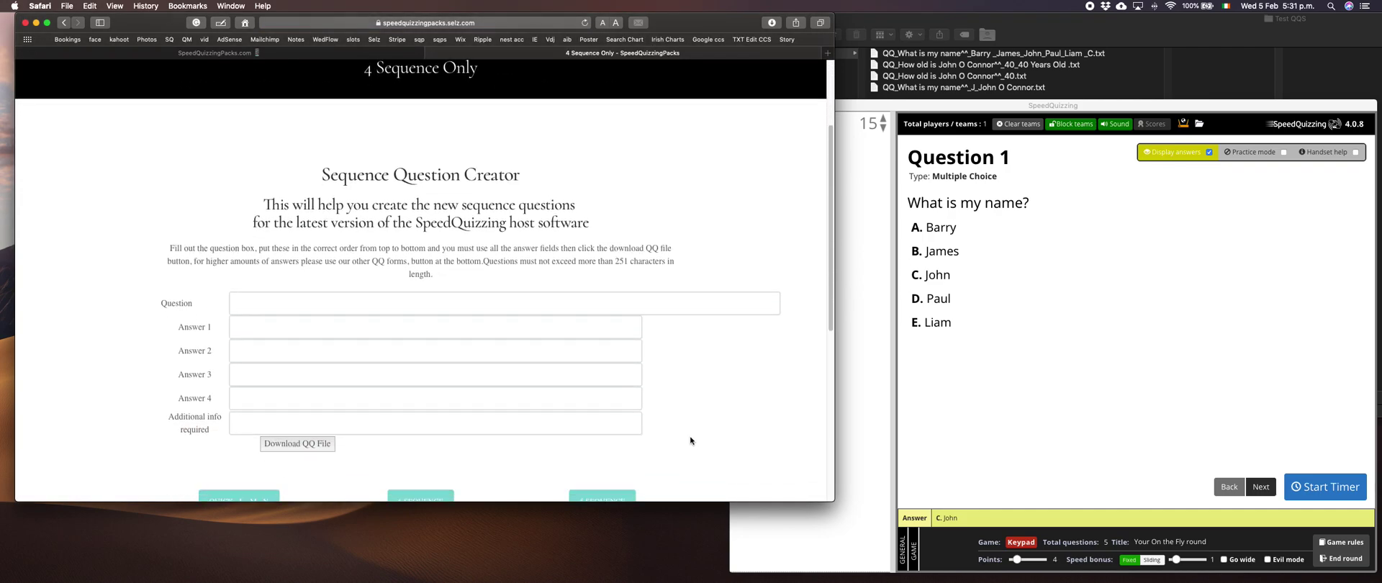
{"action": "left_click", "coordinate": [320, 301]}
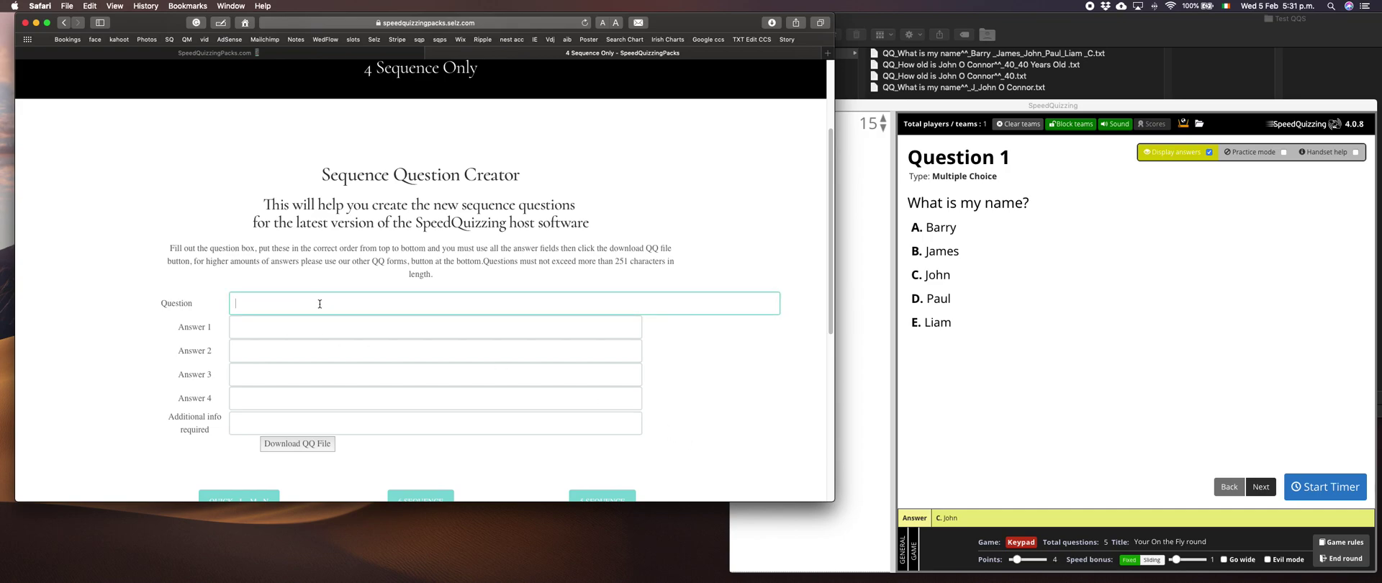
{"action": "type", "text": "Which of these family members was born firstg"}
Enter the sequence answers John, Emma, Presley and Milo in order.
{"action": "left_click", "coordinate": [435, 326]}
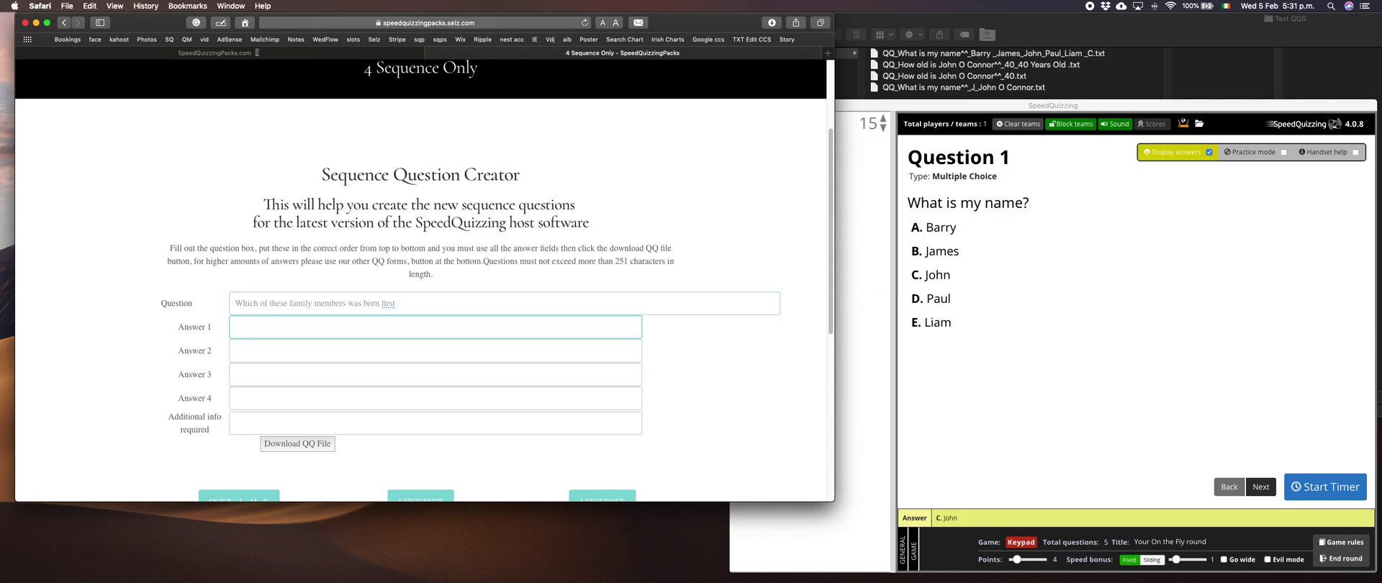
{"action": "type", "text": "John"}
{"action": "key", "text": "Tab"}
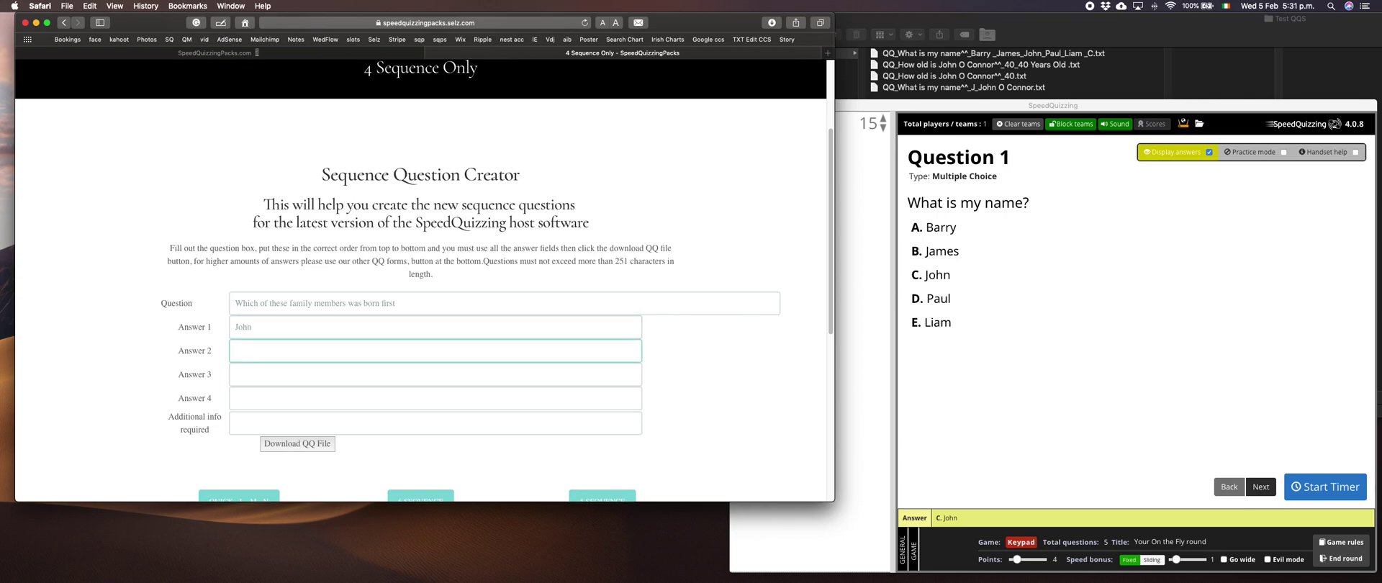
{"action": "type", "text": "Emma"}
{"action": "key", "text": "Tab"}
{"action": "type", "text": "P"}
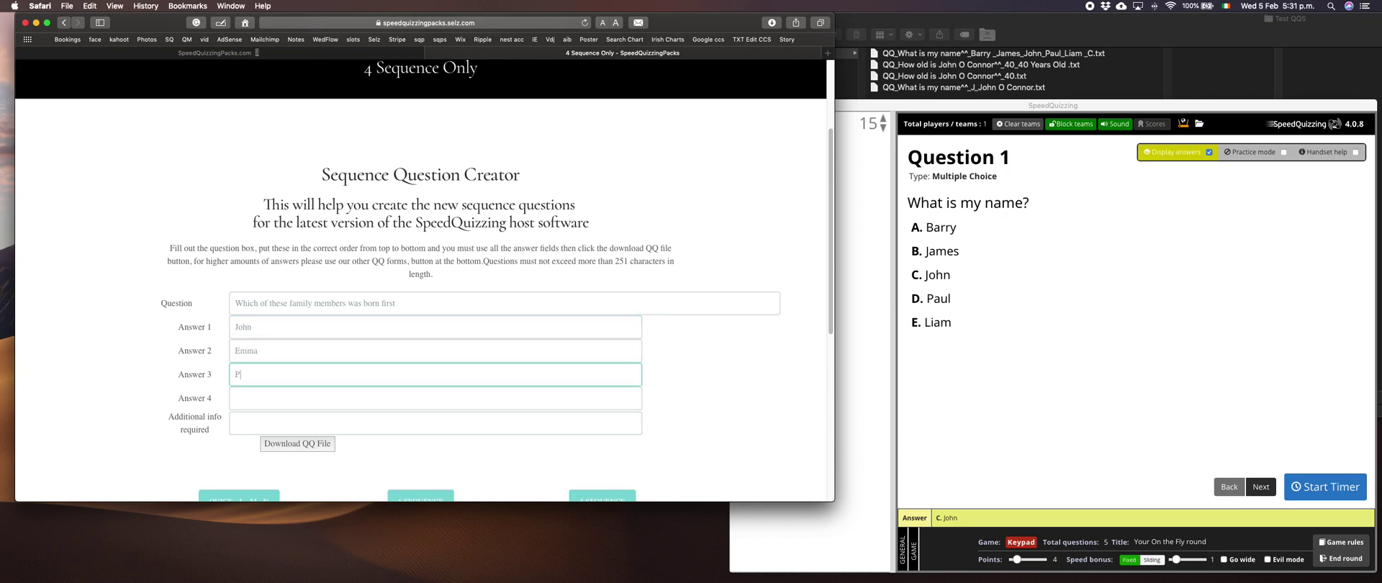
{"action": "type", "text": "resley"}
{"action": "key", "text": "Tab"}
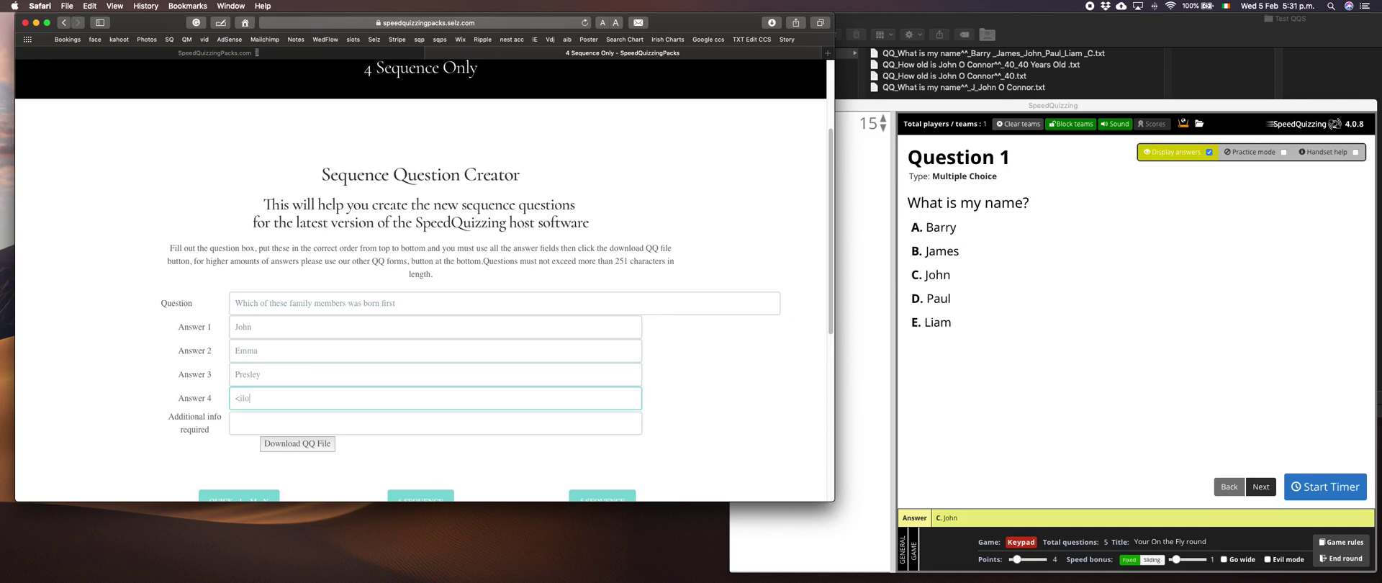
{"action": "key", "text": "BackSpace"}
{"action": "key", "text": "BackSpace"}
{"action": "key", "text": "BackSpace"}
{"action": "key", "text": "BackSpace"}
{"action": "type", "text": "Milo"}
Download the sequence QQ file and save it to Test QQS.
{"action": "left_click", "coordinate": [434, 423]}
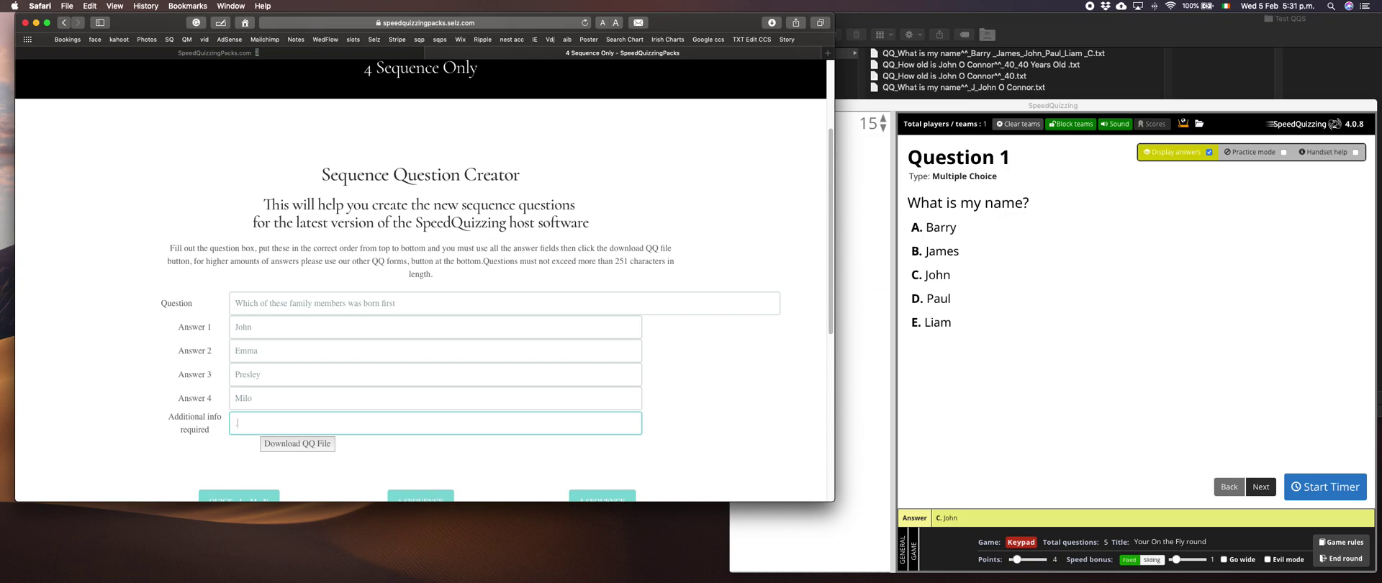
{"action": "key", "text": "Tab"}
{"action": "key", "text": "Return"}
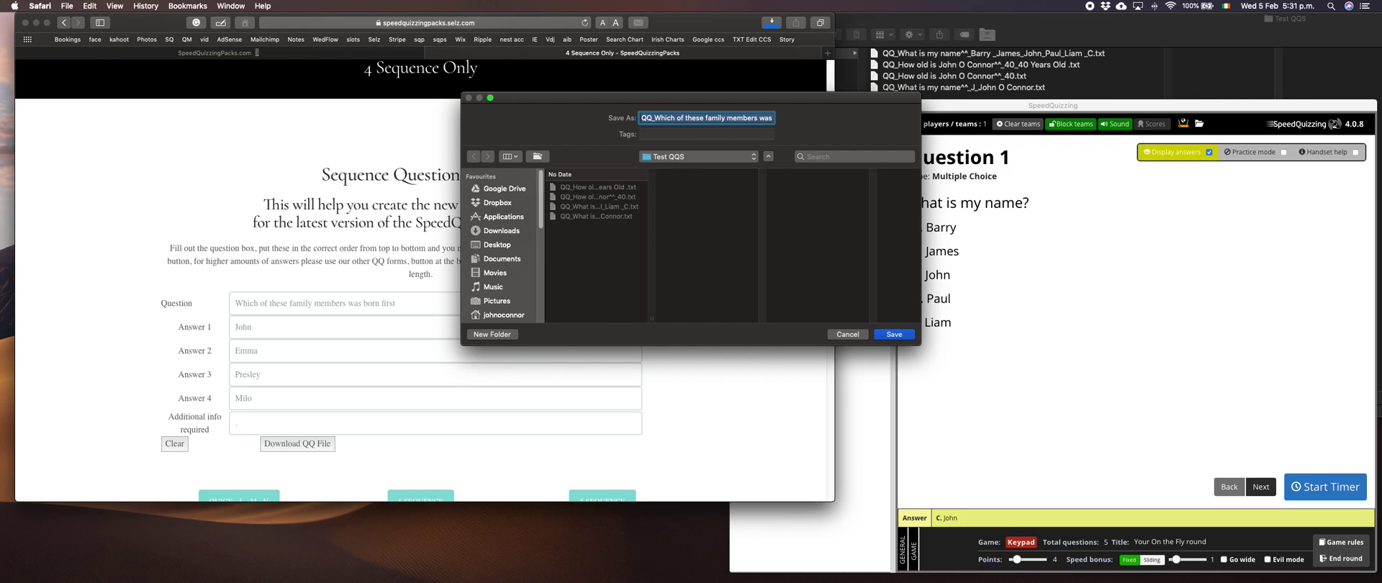
{"action": "key", "text": "Return"}
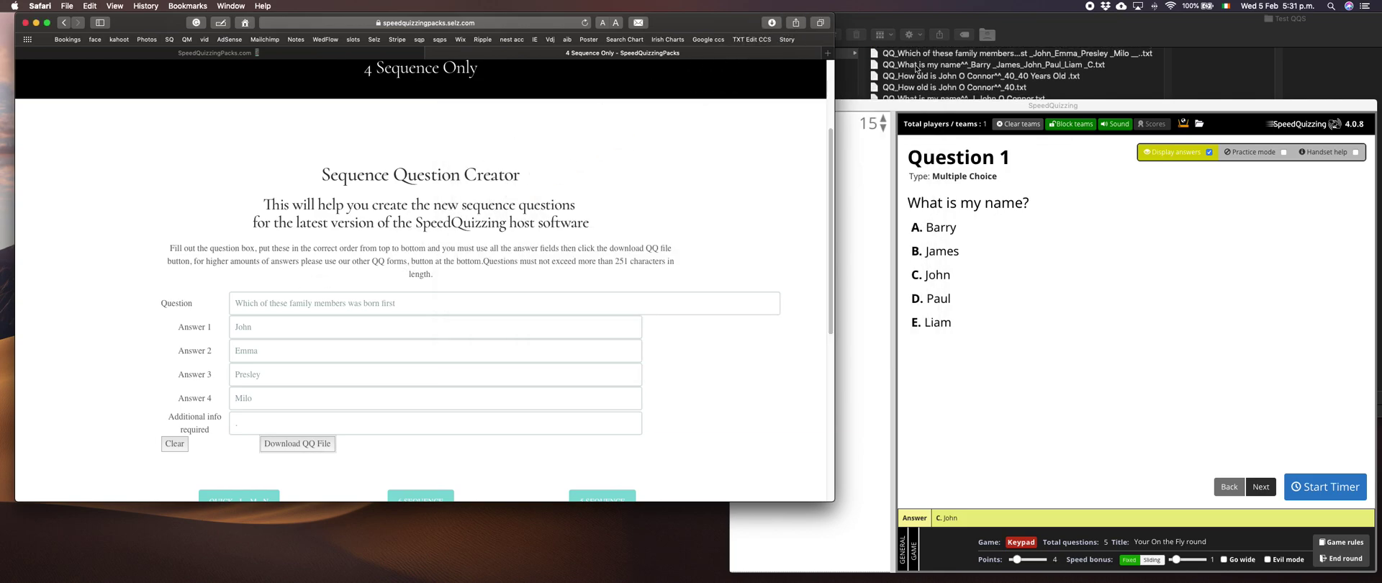
Drag the family-members sequence .txt file from Finder onto the SpeedQuizzing 4 window.
{"action": "left_click_drag", "start_coordinate": [930, 54], "coordinate": [1011, 211]}
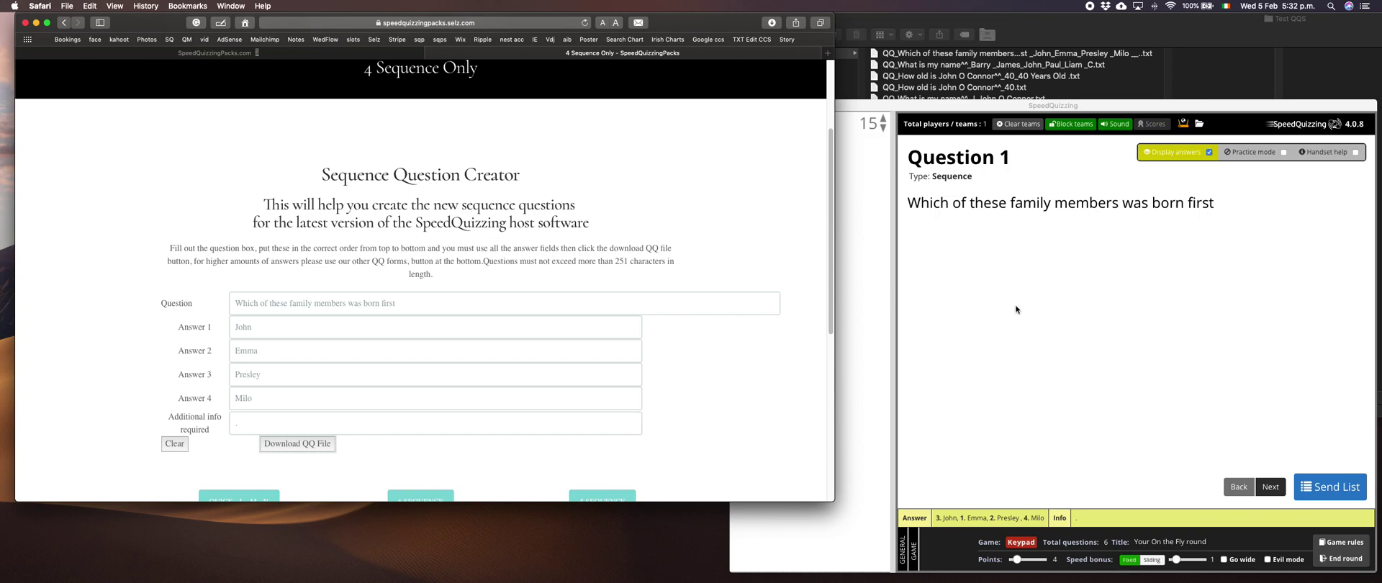